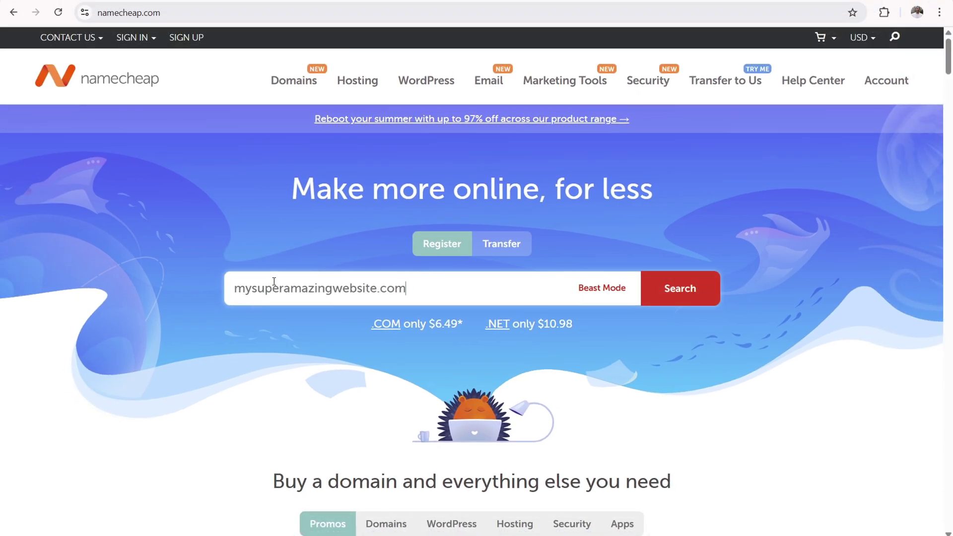
- Search for the domain name mysuperamazingwebsite.com to check whether it can be registered
{"action": "left_click", "coordinate": [230, 283]}
{"action": "left_click", "coordinate": [680, 278]}
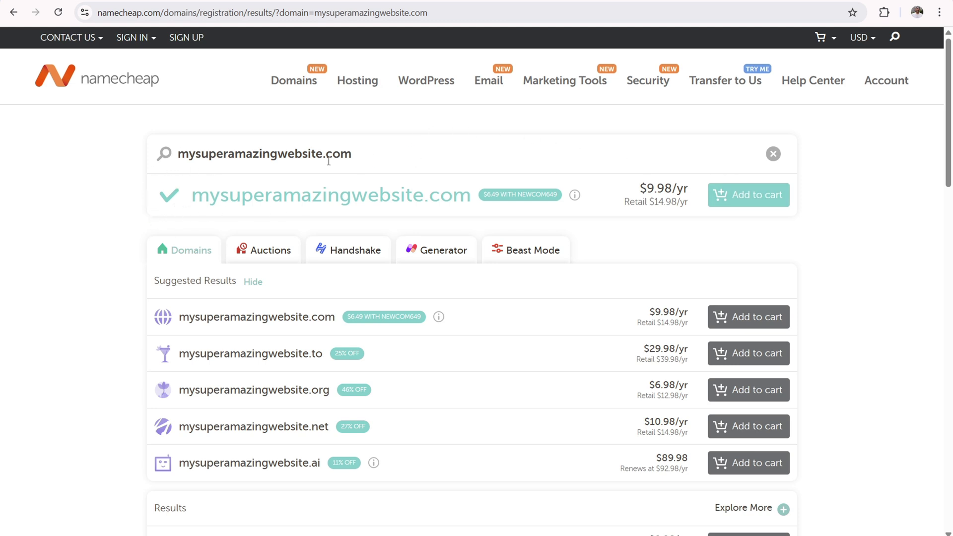
{"action": "left_click", "coordinate": [277, 154]}
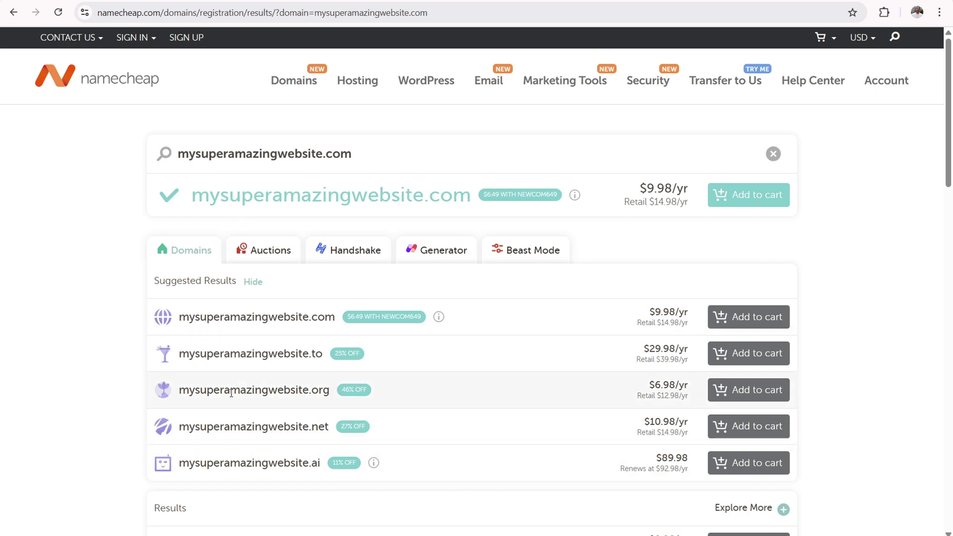
- Look through the Auctions, Handshake, Generator and Beast Mode views for the searched name, and return to the Domains results
{"action": "left_click", "coordinate": [283, 254]}
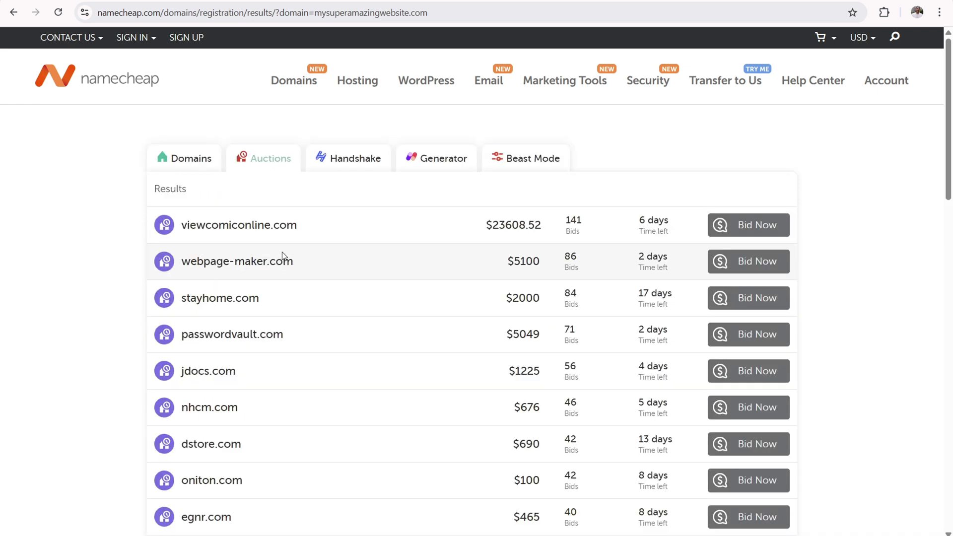
{"action": "left_click", "coordinate": [353, 155]}
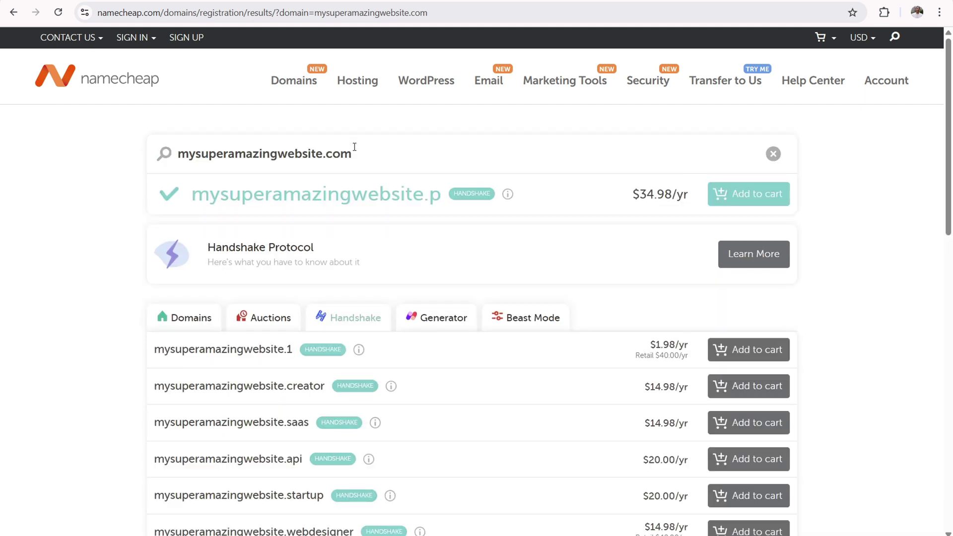
{"action": "left_click", "coordinate": [421, 319]}
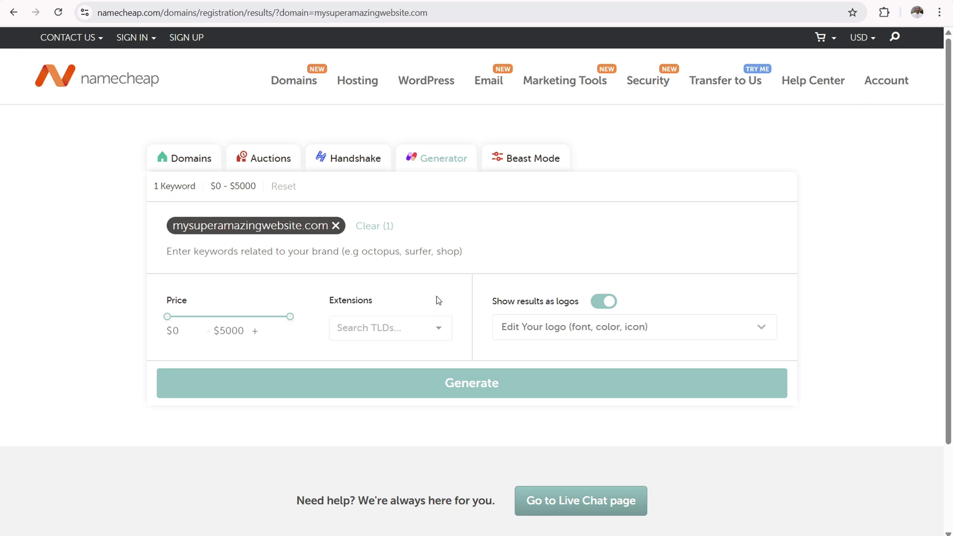
{"action": "left_click", "coordinate": [530, 166]}
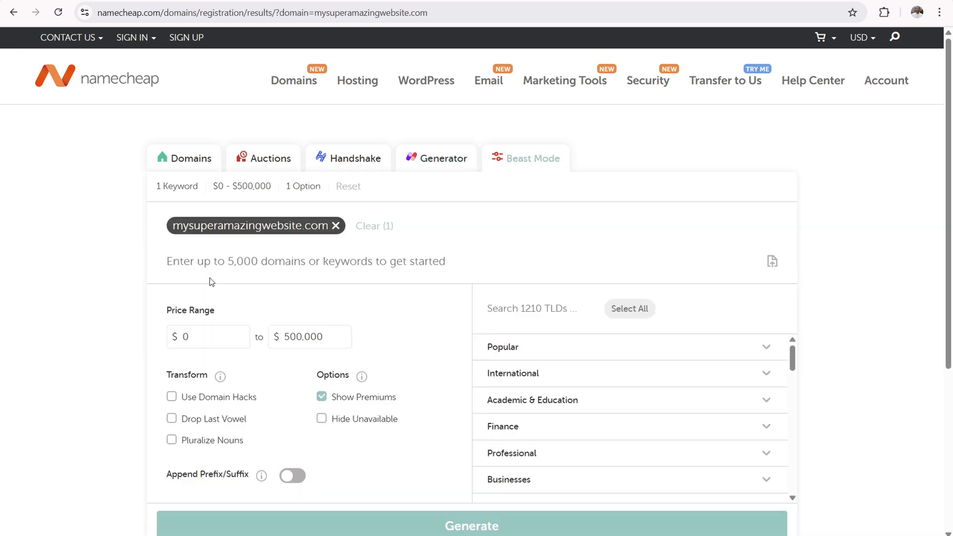
{"action": "left_click", "coordinate": [207, 260]}
{"action": "left_click", "coordinate": [176, 159]}
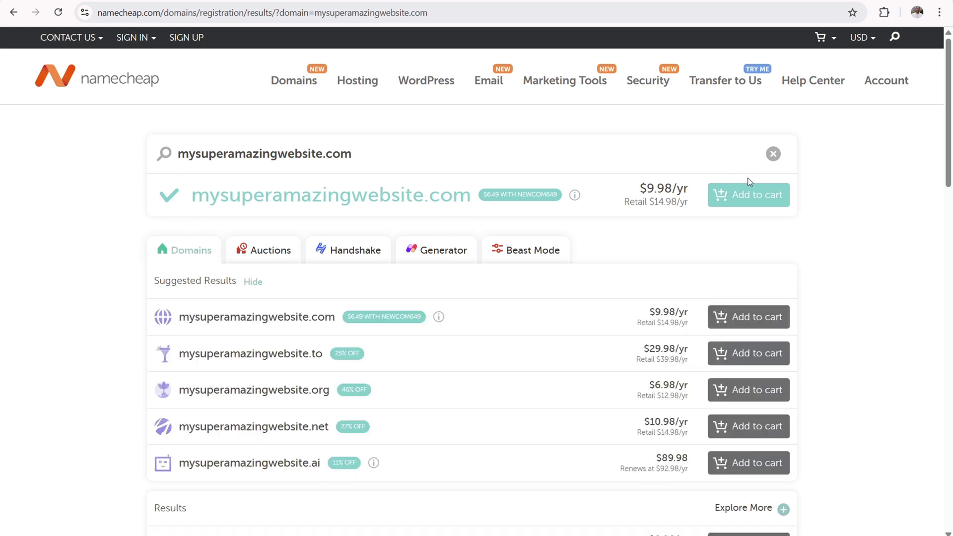
- Add mysuperamazingwebsite.com to the cart and proceed to checkout
{"action": "left_click", "coordinate": [756, 205]}
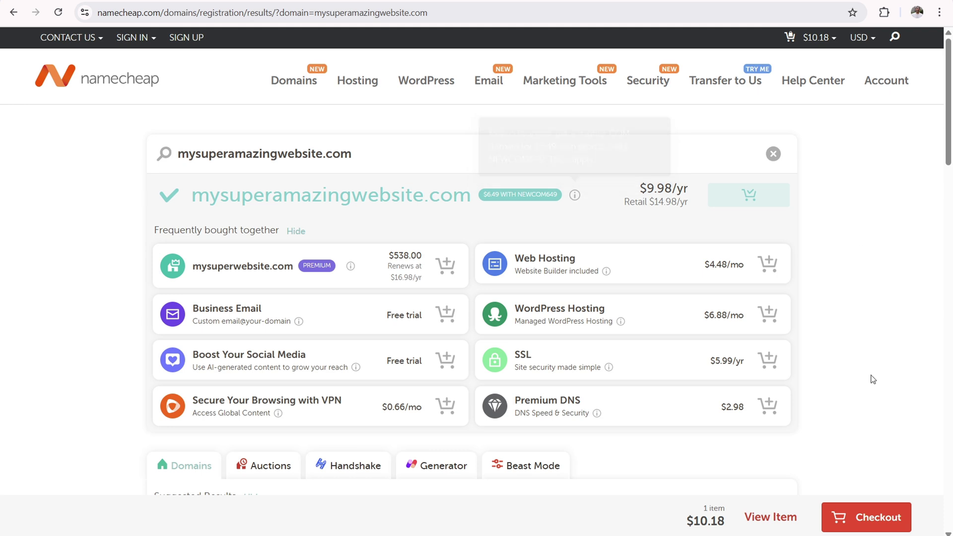
{"action": "left_click", "coordinate": [876, 522]}
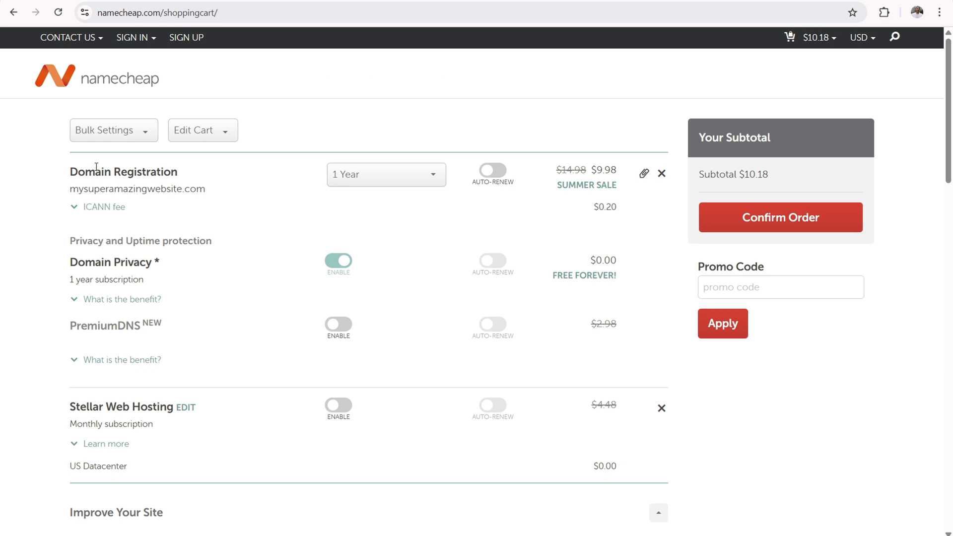
- Review the registration period options and the Domain Privacy item in the cart, and confirm the order with a 1 Year registration
{"action": "left_click", "coordinate": [399, 178]}
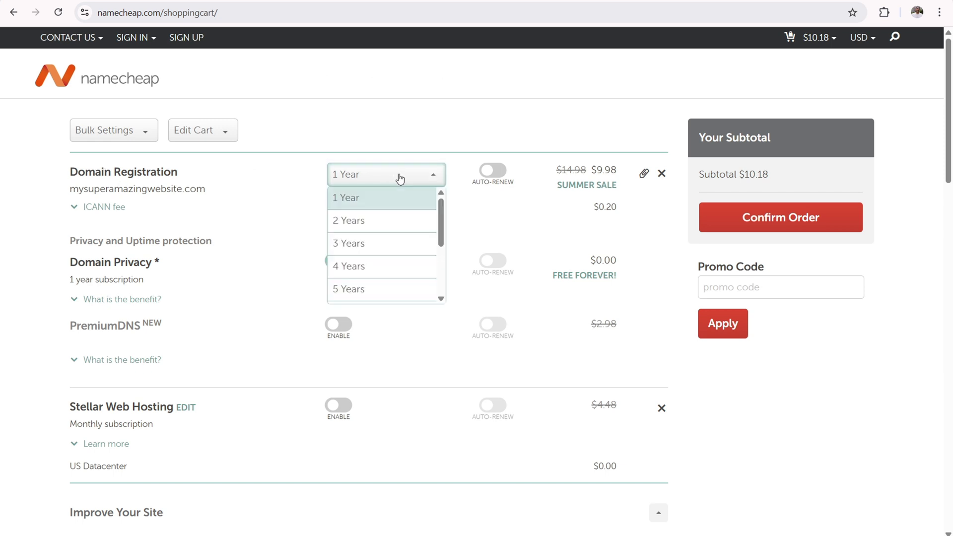
{"action": "left_click_drag", "start_coordinate": [440, 224], "coordinate": [441, 270]}
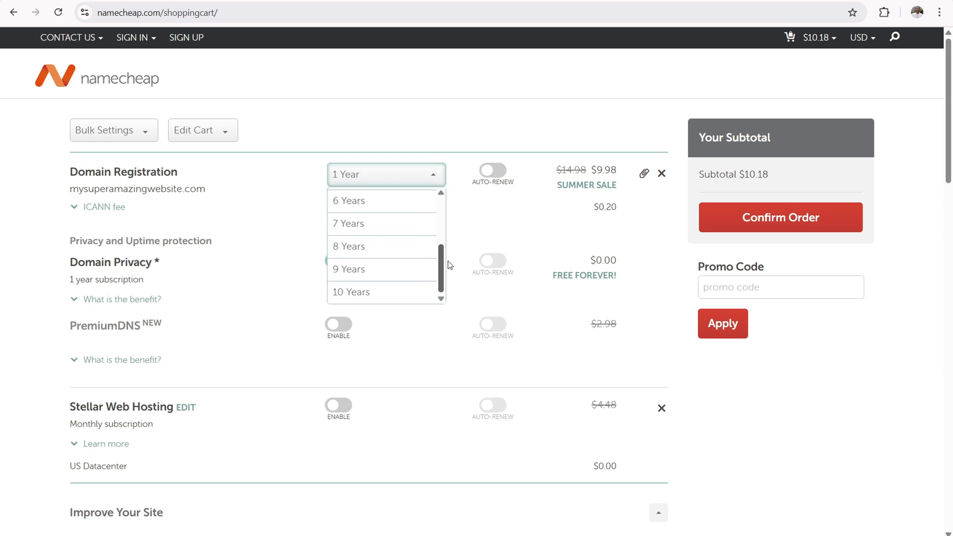
{"action": "left_click", "coordinate": [3, 246]}
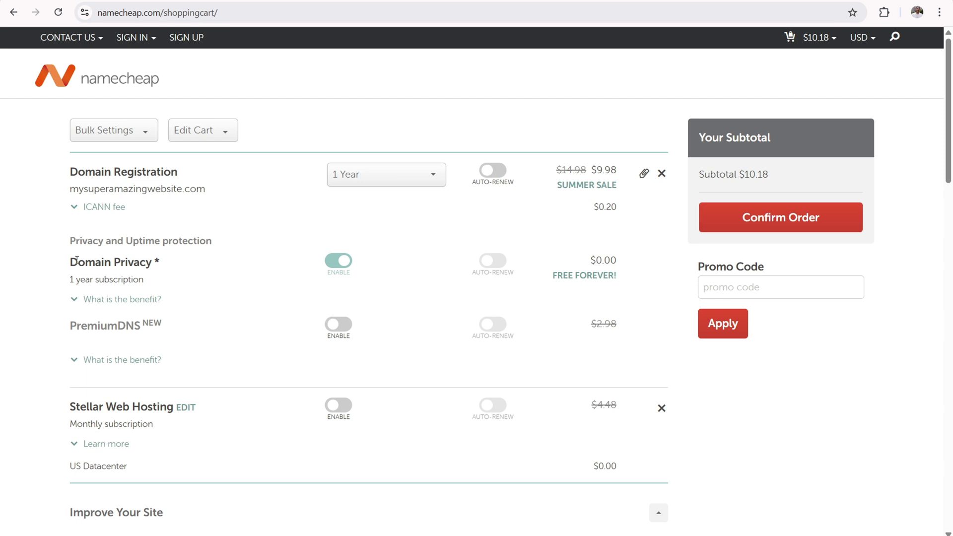
{"action": "left_click_drag", "start_coordinate": [78, 262], "coordinate": [145, 261]}
{"action": "left_click_drag", "start_coordinate": [569, 276], "coordinate": [608, 276]}
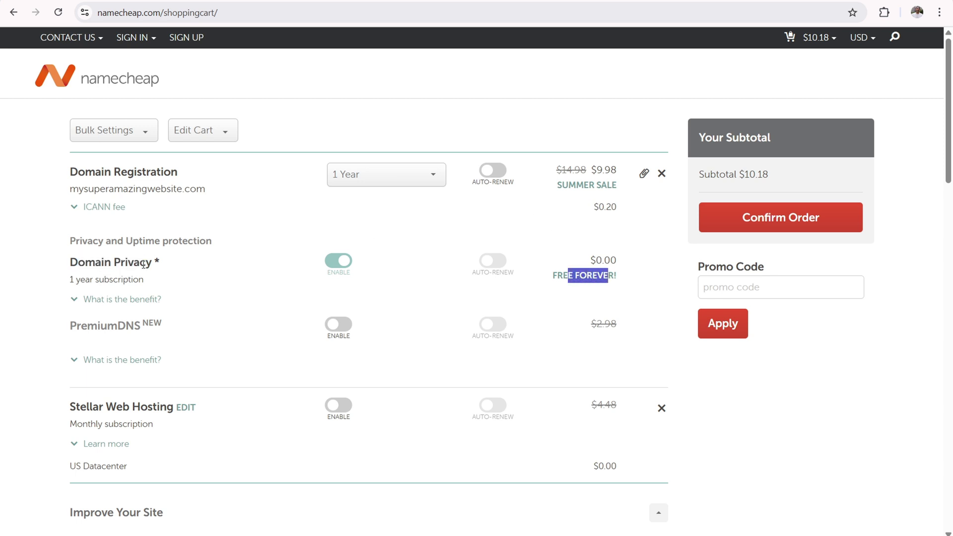
{"action": "left_click_drag", "start_coordinate": [160, 263], "coordinate": [72, 260]}
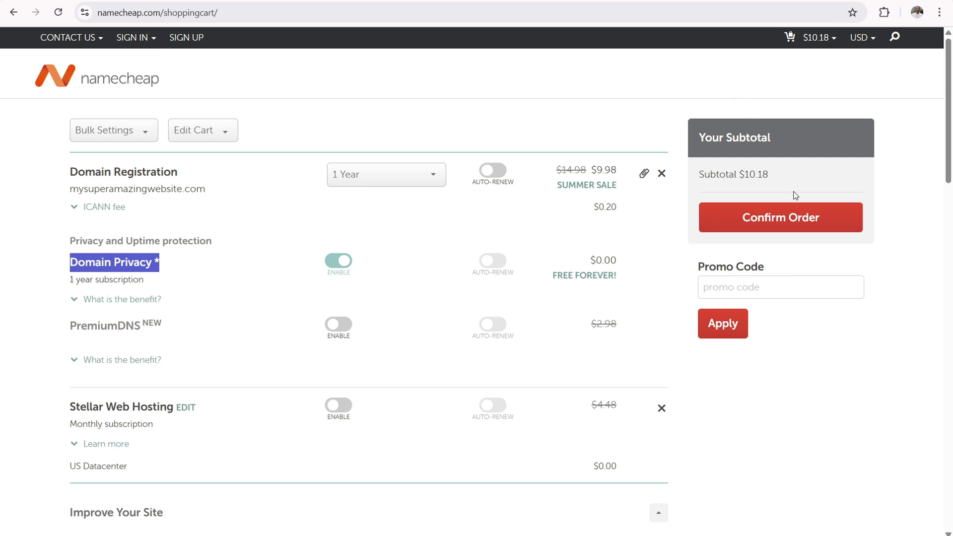
{"action": "left_click", "coordinate": [795, 223]}
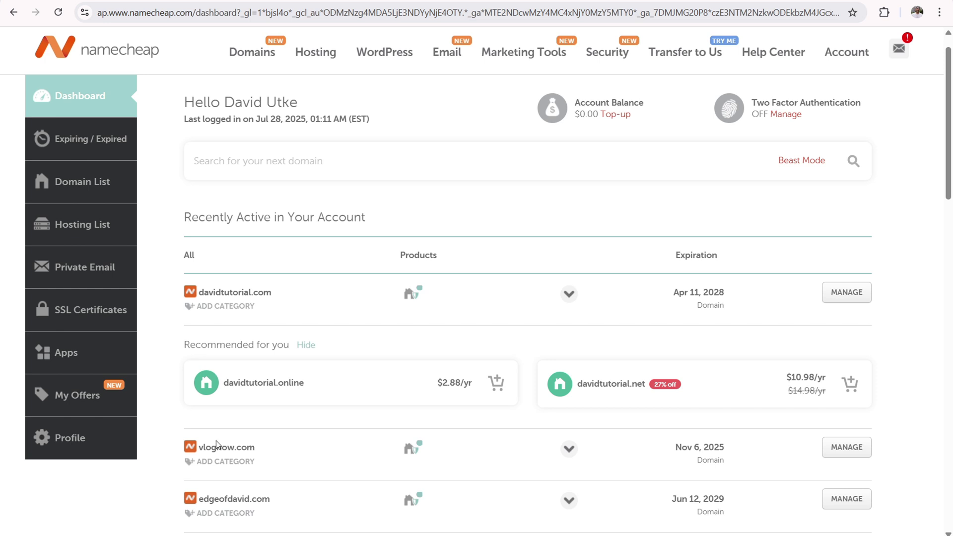
- Open the management page of vloghow.com and start a Marketplace listing for it from the other domain settings
{"action": "left_click_drag", "start_coordinate": [209, 446], "coordinate": [256, 447]}
{"action": "left_click", "coordinate": [846, 447]}
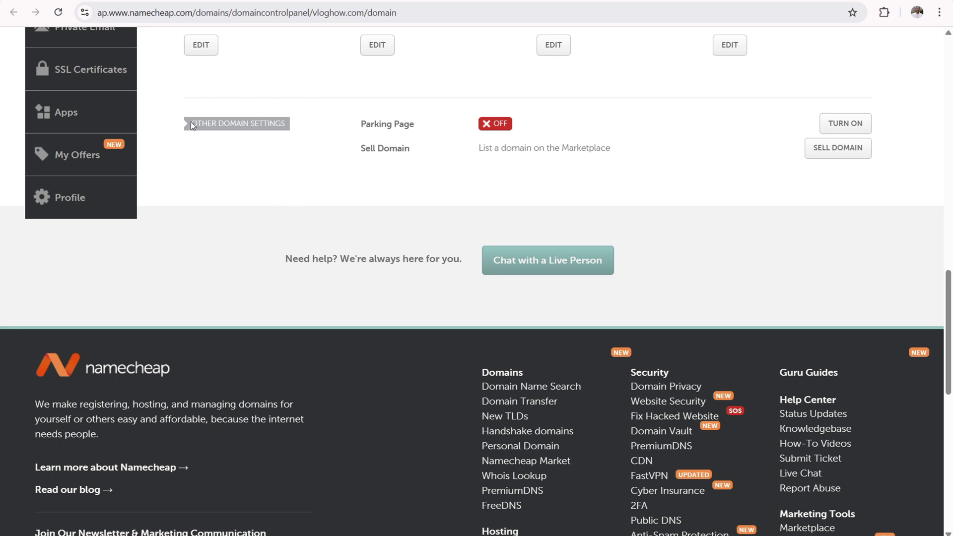
{"action": "left_click_drag", "start_coordinate": [191, 123], "coordinate": [276, 124]}
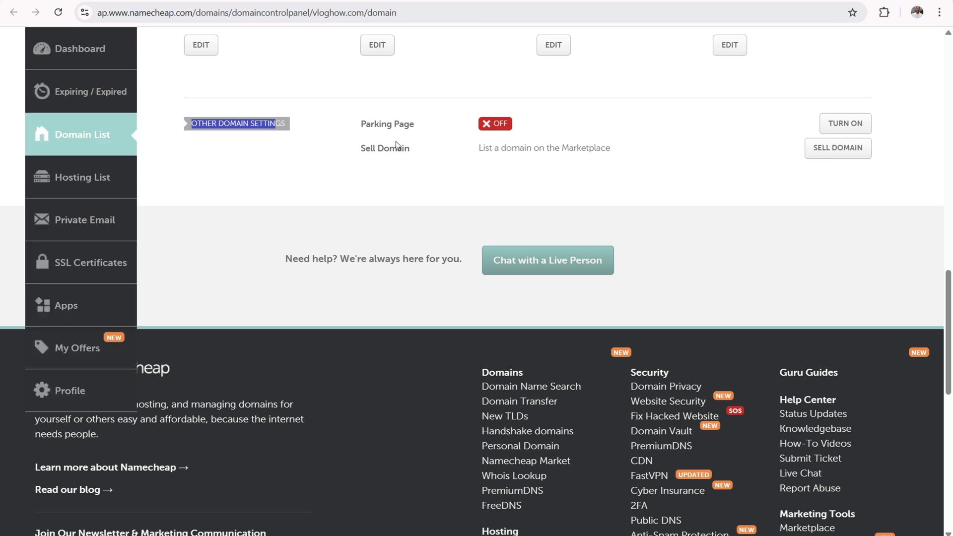
{"action": "left_click_drag", "start_coordinate": [410, 148], "coordinate": [385, 148]}
{"action": "left_click_drag", "start_coordinate": [485, 148], "coordinate": [601, 148]}
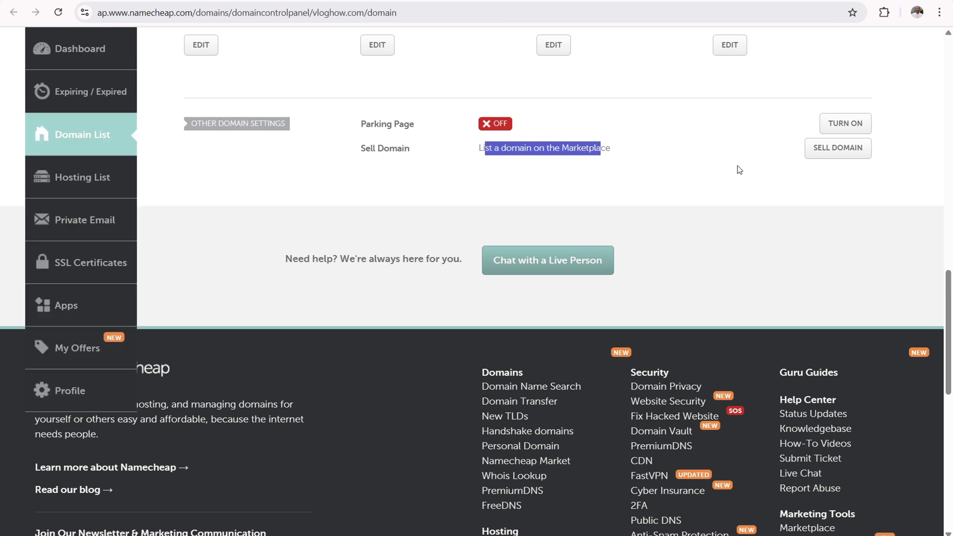
{"action": "left_click", "coordinate": [833, 160]}
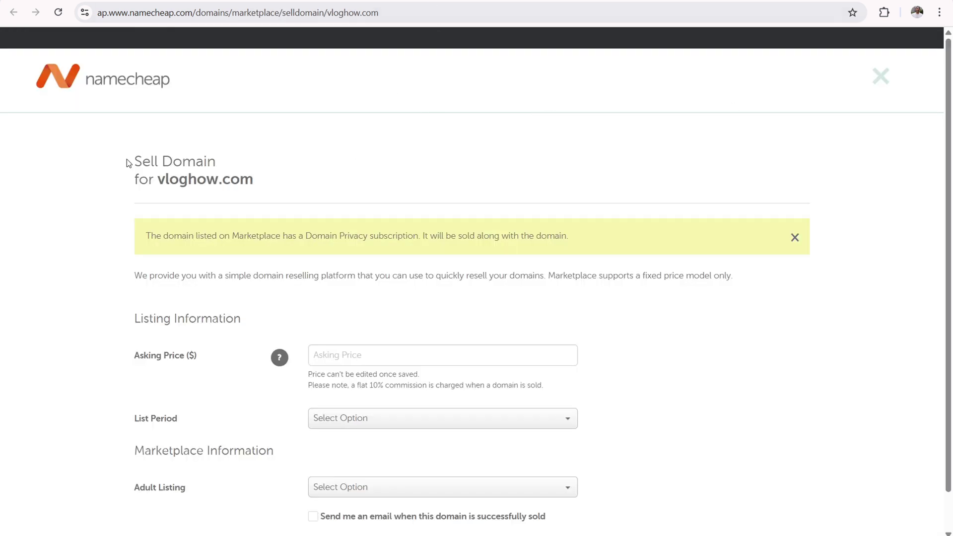
- Examine the Sell Domain form for vloghow.com, including the listing information, asking price and available list periods
{"action": "scroll", "coordinate": [244, 285], "scroll_direction": "down", "scroll_amount": 1}
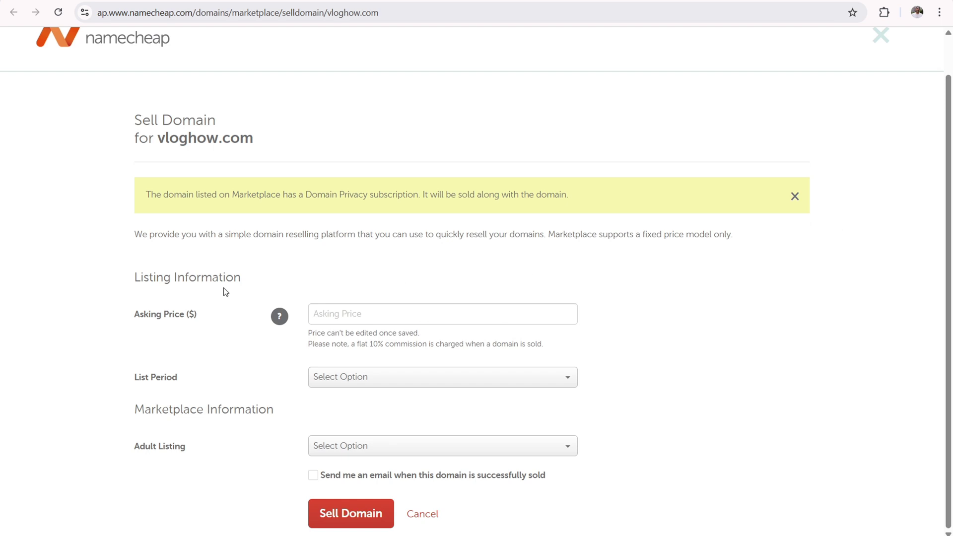
{"action": "left_click_drag", "start_coordinate": [143, 277], "coordinate": [248, 283]}
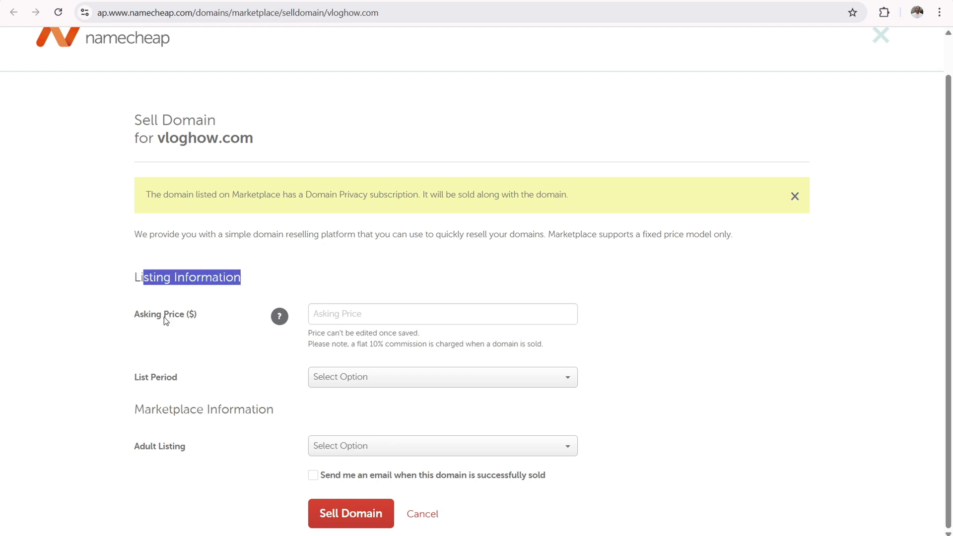
{"action": "left_click_drag", "start_coordinate": [165, 316], "coordinate": [198, 318]}
{"action": "left_click", "coordinate": [475, 378]}
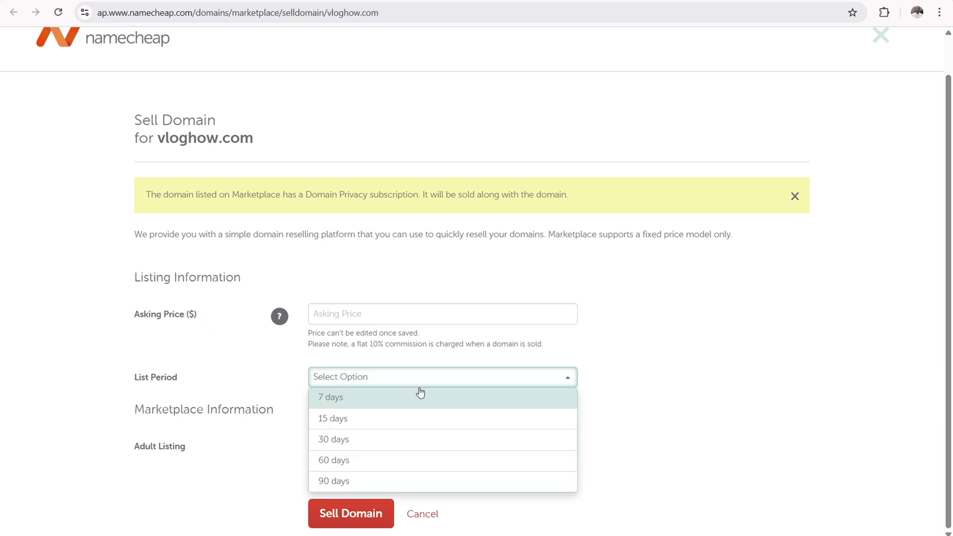
{"action": "left_click", "coordinate": [51, 421]}
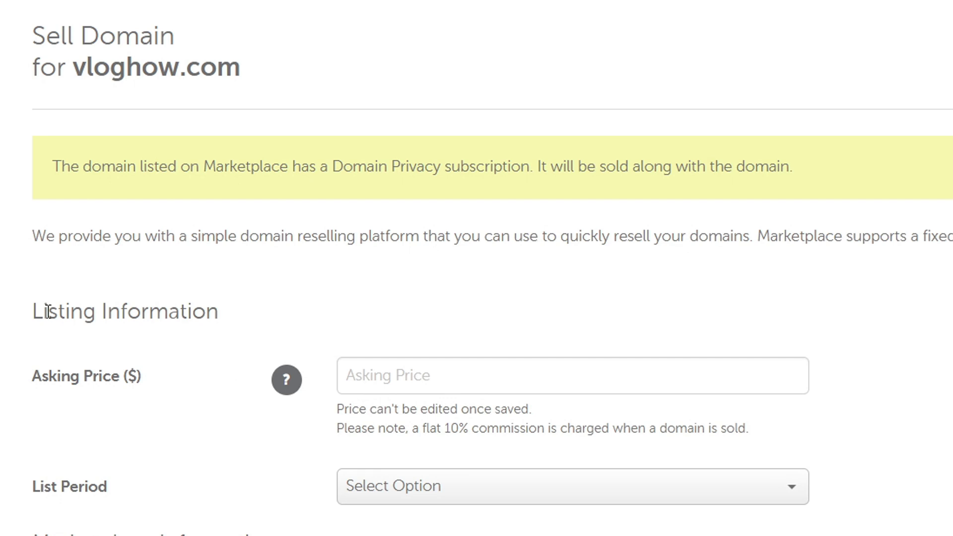
{"action": "left_click_drag", "start_coordinate": [59, 312], "coordinate": [226, 332]}
{"action": "left_click_drag", "start_coordinate": [57, 376], "coordinate": [138, 380]}
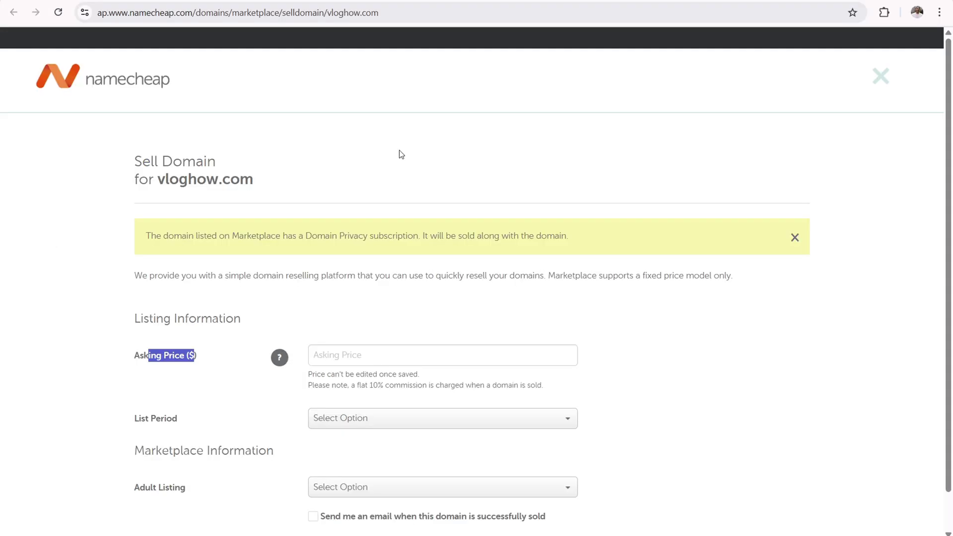
- Switch to GoDaddy's domain value appraisal page, get the estimated value of vloghow.com and review the appraisal
{"action": "left_click", "coordinate": [494, 16]}
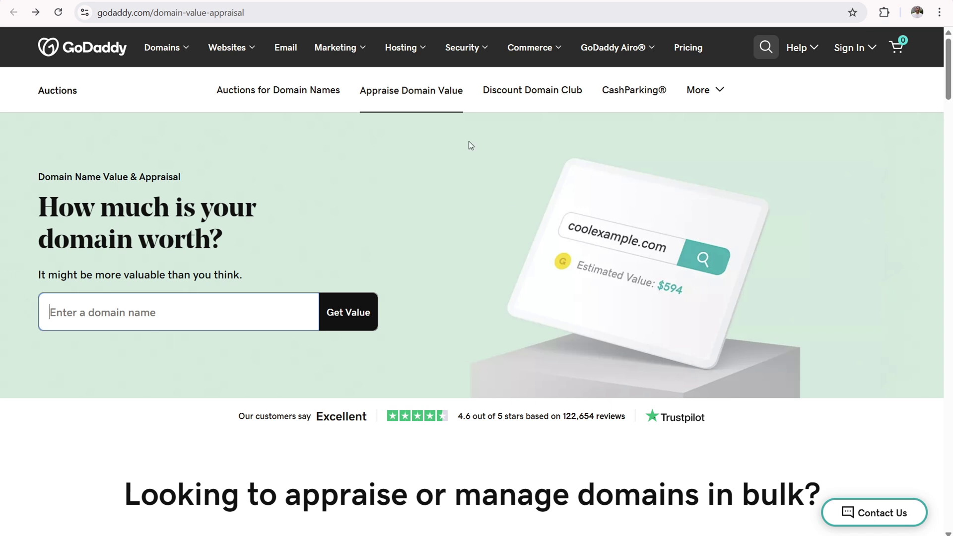
{"action": "left_click", "coordinate": [76, 326]}
{"action": "type", "text": "vloghow.co"}
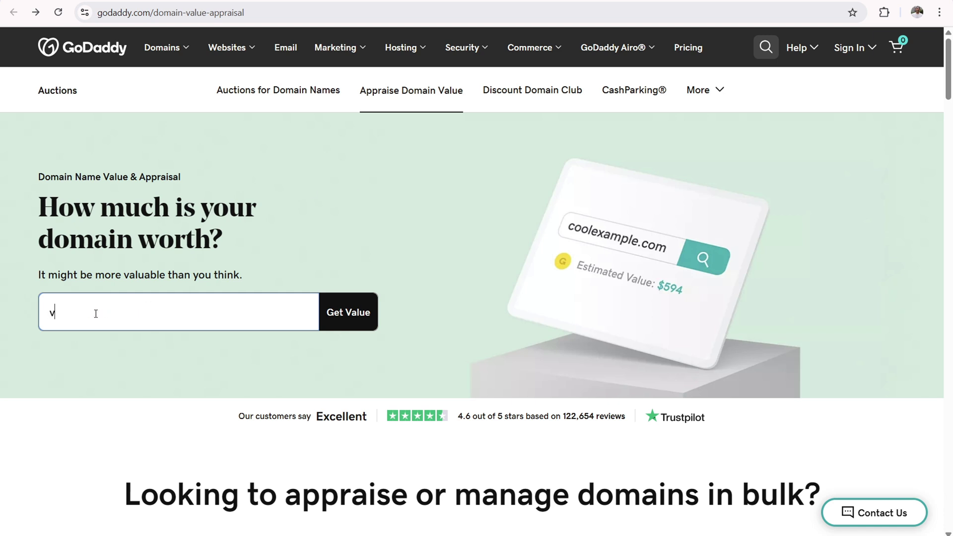
{"action": "type", "text": "m"}
{"action": "left_click", "coordinate": [340, 316]}
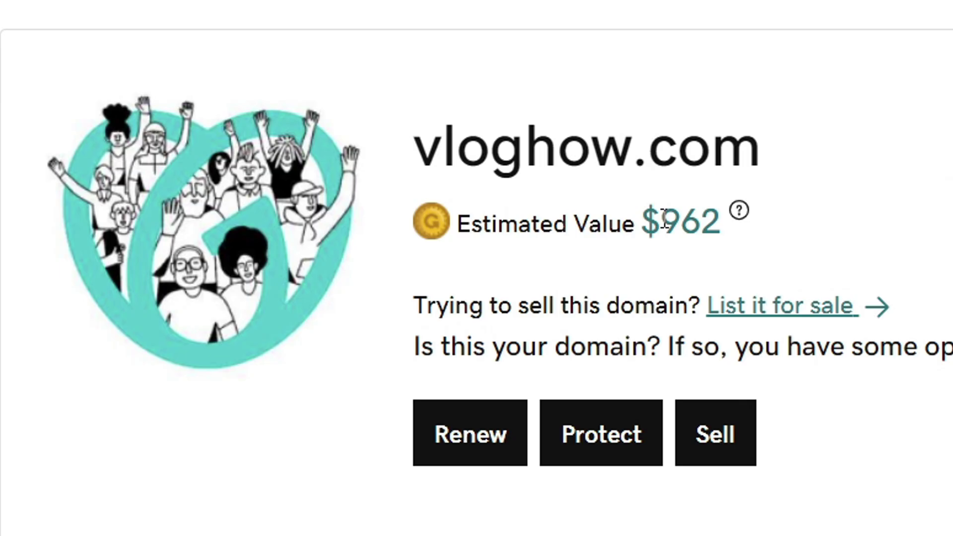
{"action": "left_click_drag", "start_coordinate": [390, 329], "coordinate": [414, 330]}
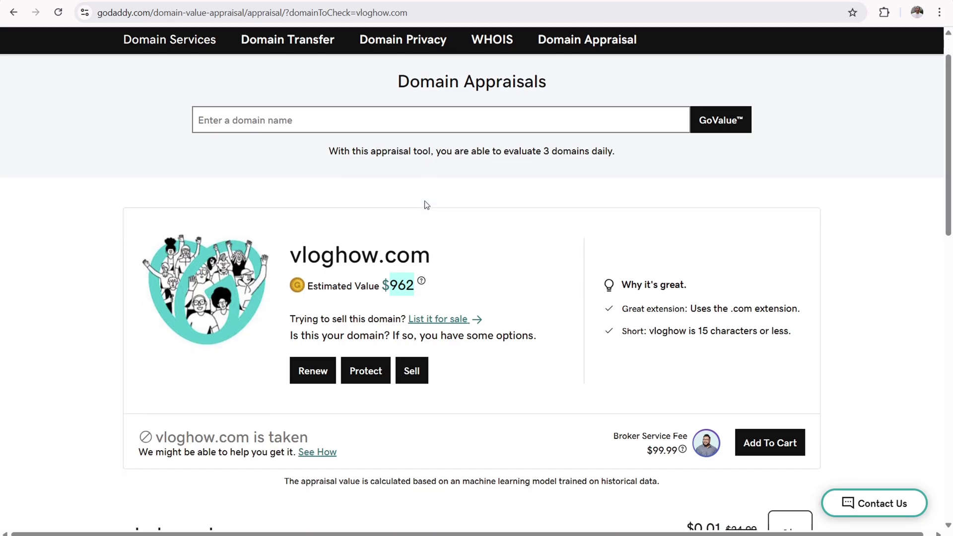
{"action": "scroll", "coordinate": [426, 204], "scroll_direction": "down", "scroll_amount": 3}
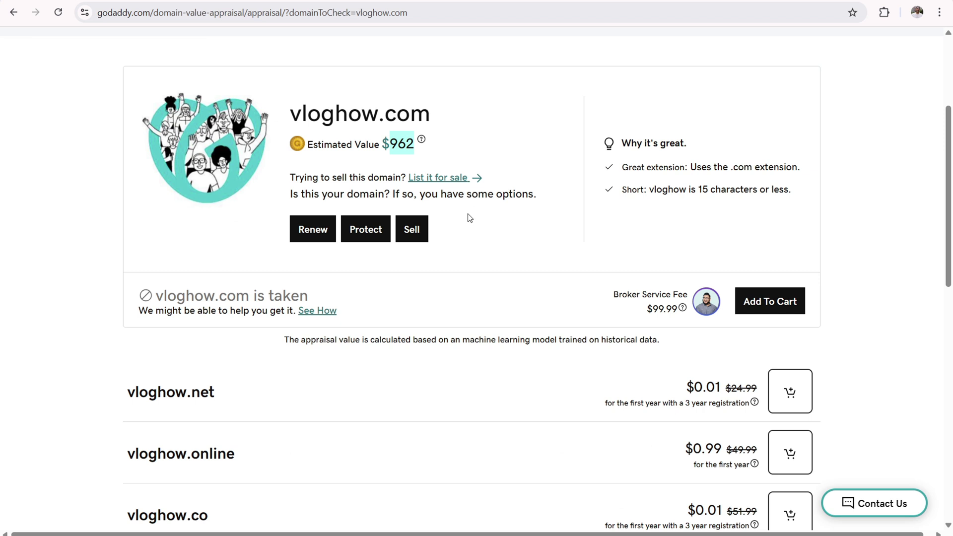
{"action": "scroll", "coordinate": [468, 213], "scroll_direction": "up", "scroll_amount": 4}
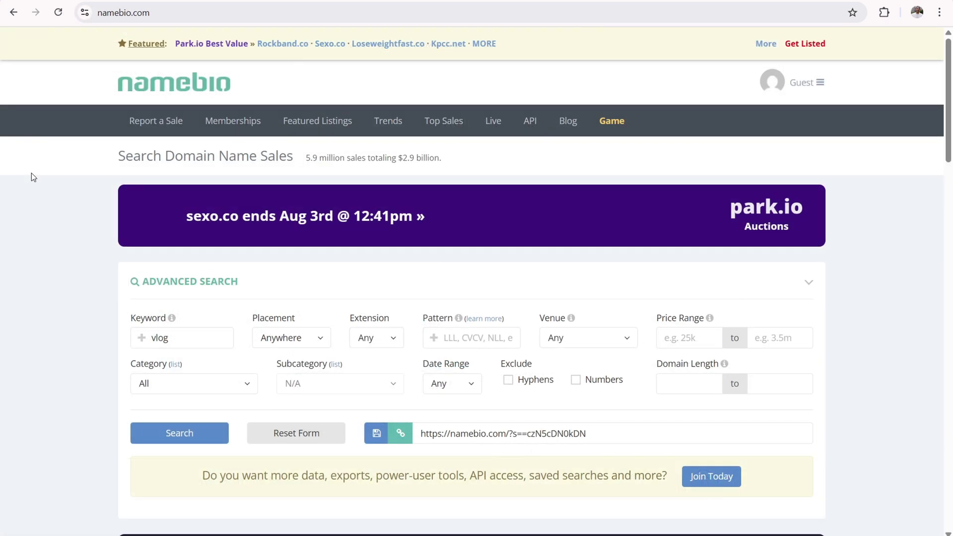
- Examine NameBio's sales total and the advanced search filters for the keyword vlog, including the Placement and Extension options
{"action": "left_click_drag", "start_coordinate": [117, 160], "coordinate": [445, 163]}
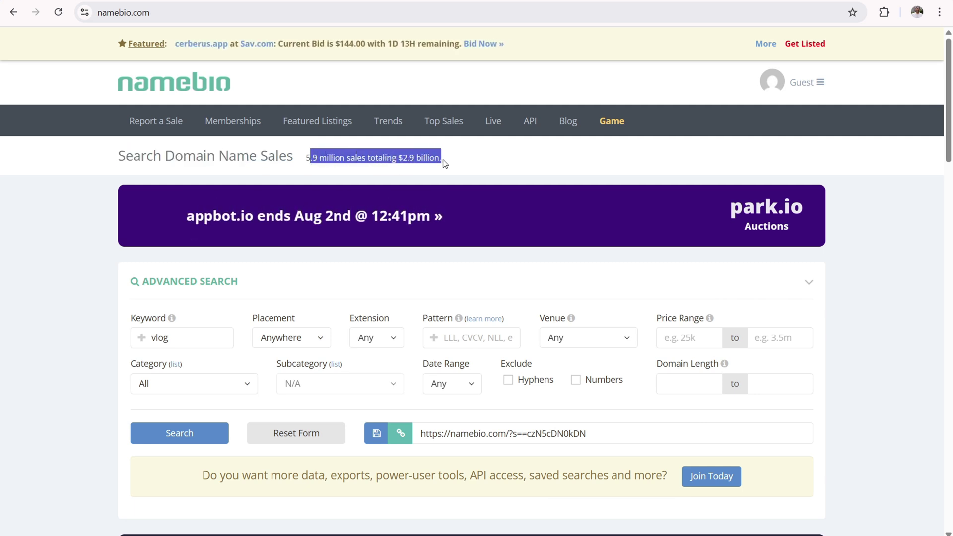
{"action": "left_click", "coordinate": [5, 266]}
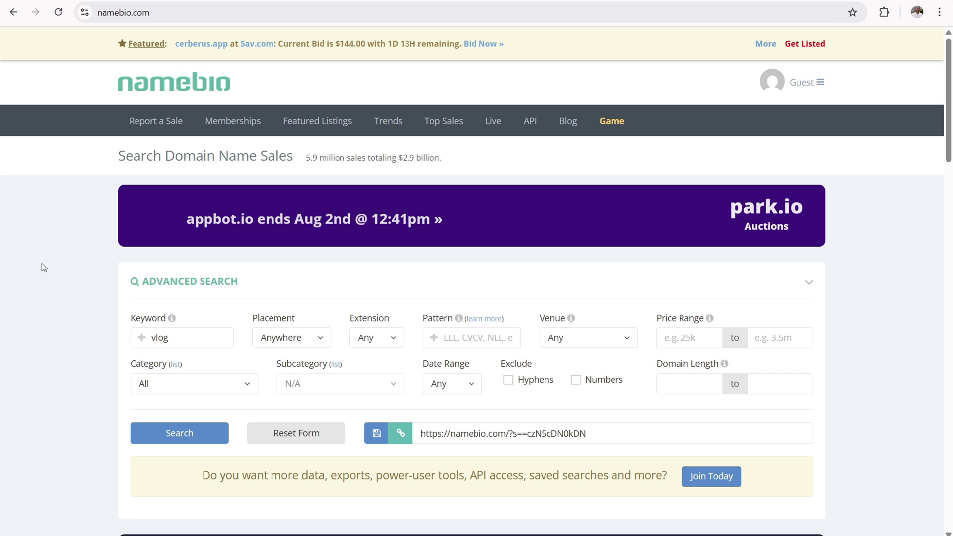
{"action": "left_click_drag", "start_coordinate": [148, 276], "coordinate": [255, 284]}
{"action": "left_click", "coordinate": [88, 268]}
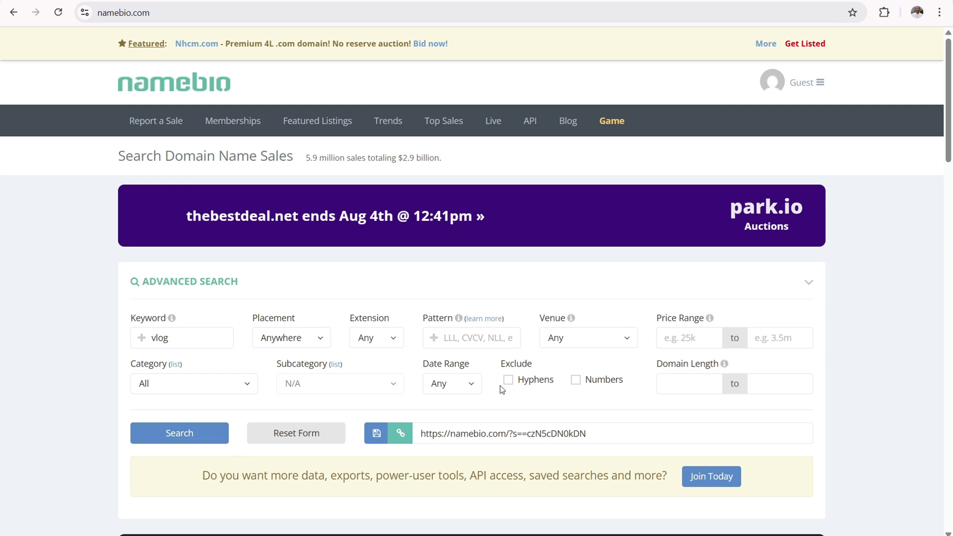
{"action": "left_click", "coordinate": [308, 339]}
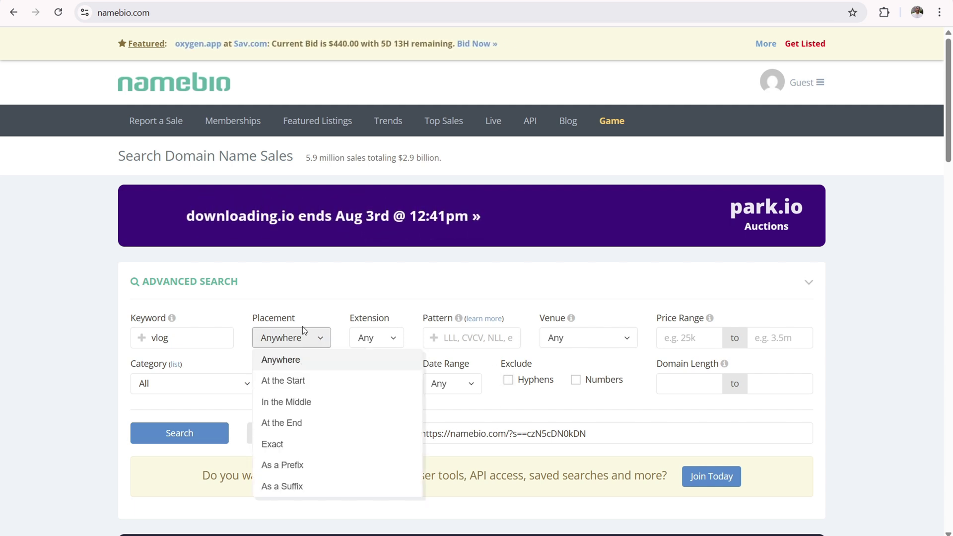
{"action": "left_click", "coordinate": [374, 339]}
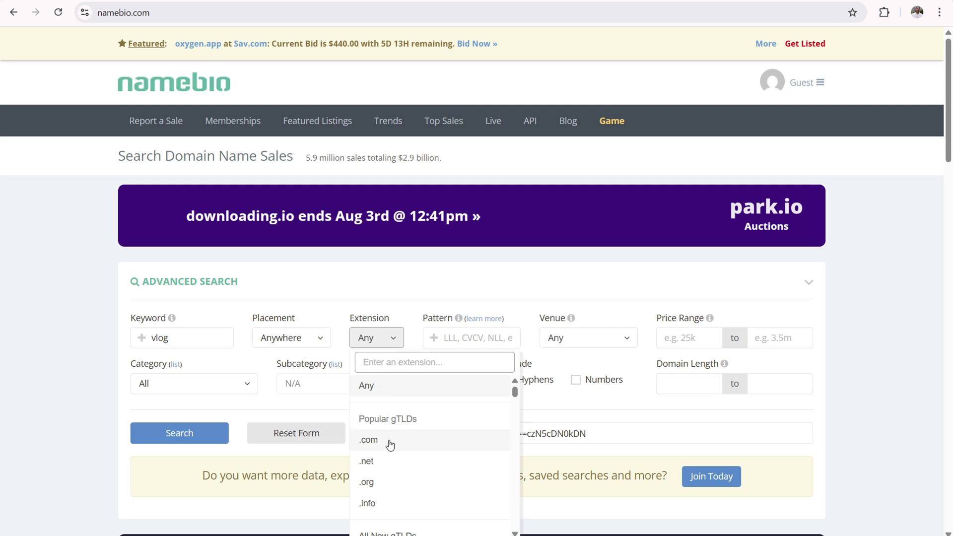
{"action": "left_click", "coordinate": [112, 327]}
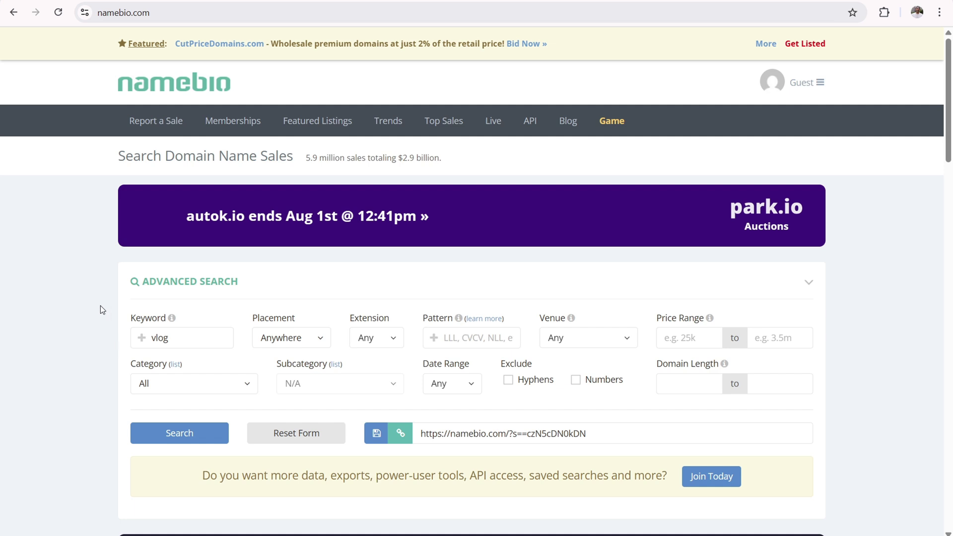
- Review the vlog sales results, inspect the sale details of vlognerd.com in a separate page, and return to the results
{"action": "scroll", "coordinate": [100, 311], "scroll_direction": "down", "scroll_amount": 10}
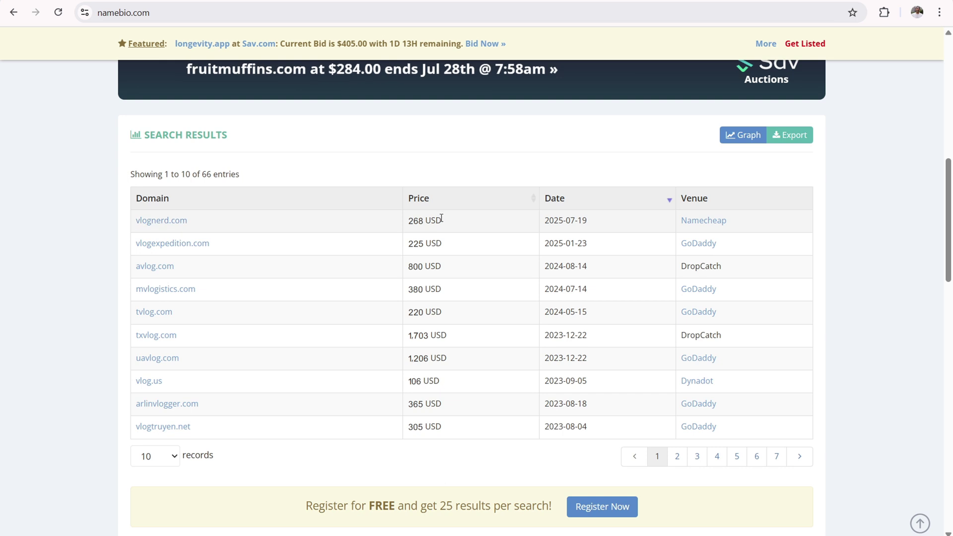
{"action": "left_click_drag", "start_coordinate": [442, 221], "coordinate": [414, 221]}
{"action": "right_click", "coordinate": [149, 221]}
{"action": "left_click", "coordinate": [173, 236]}
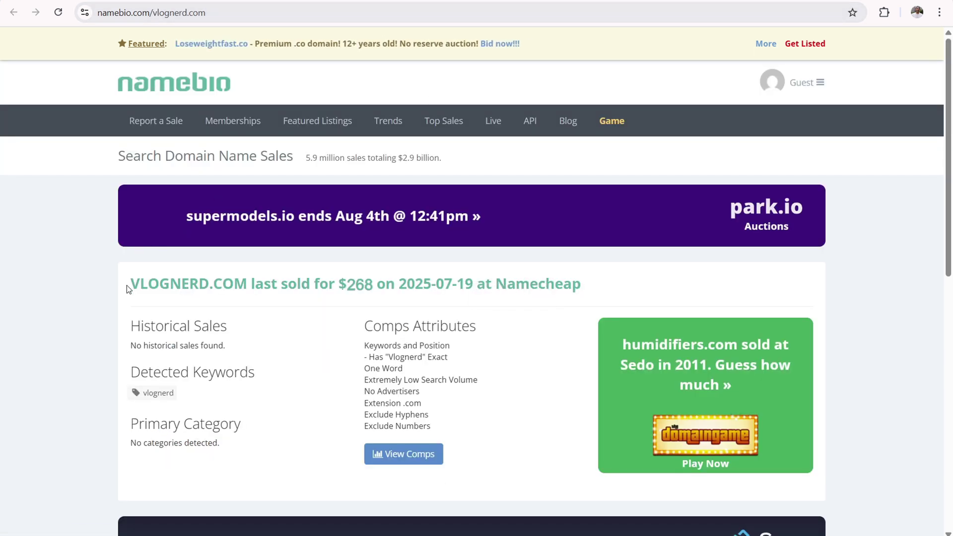
{"action": "left_click_drag", "start_coordinate": [130, 284], "coordinate": [220, 286]}
{"action": "left_click_drag", "start_coordinate": [345, 279], "coordinate": [390, 278]}
{"action": "left_click_drag", "start_coordinate": [474, 284], "coordinate": [628, 292]}
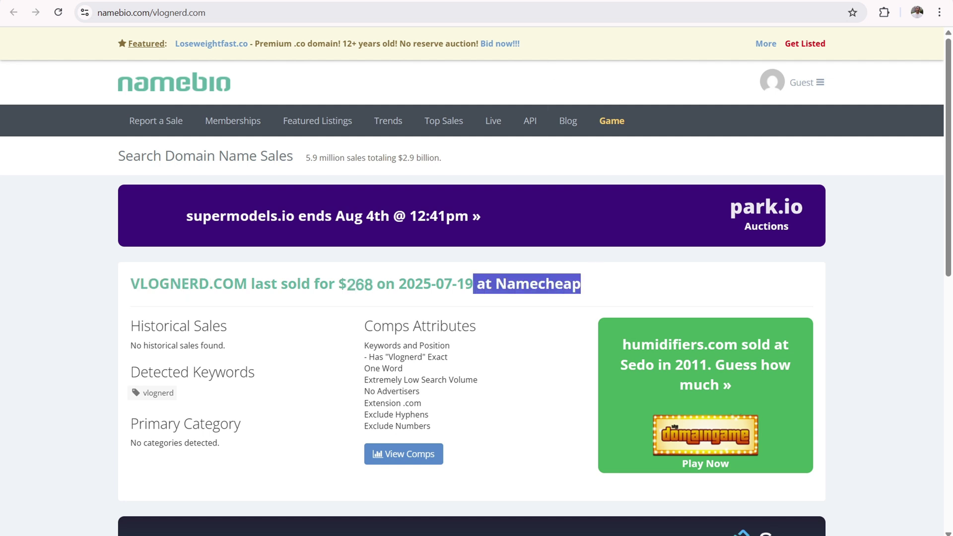
{"action": "key", "text": "alt+Left"}
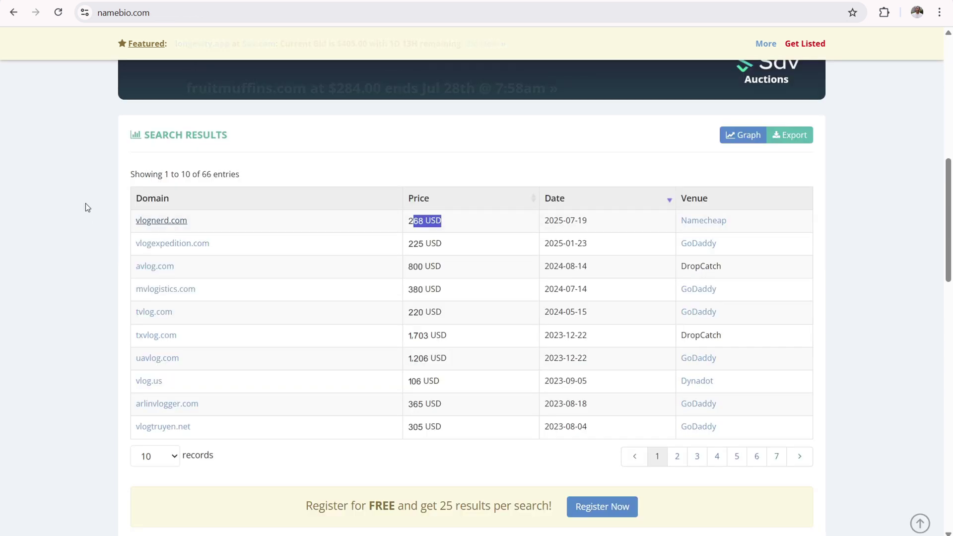
- Inspect the sale details of txvlog.com in a separate page, and check the price of vlog.us back in the results
{"action": "right_click", "coordinate": [156, 338]}
{"action": "left_click", "coordinate": [181, 353]}
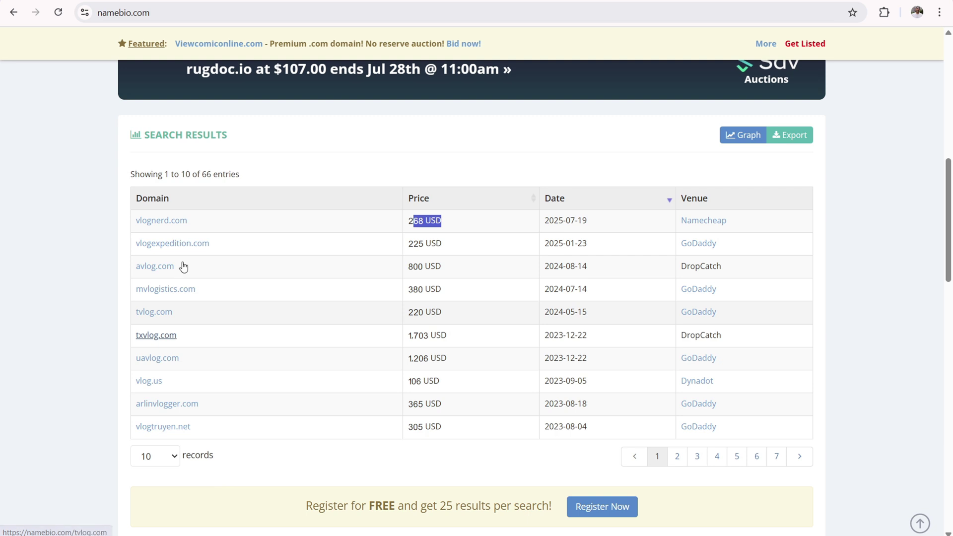
{"action": "key", "text": "ctrl+Tab"}
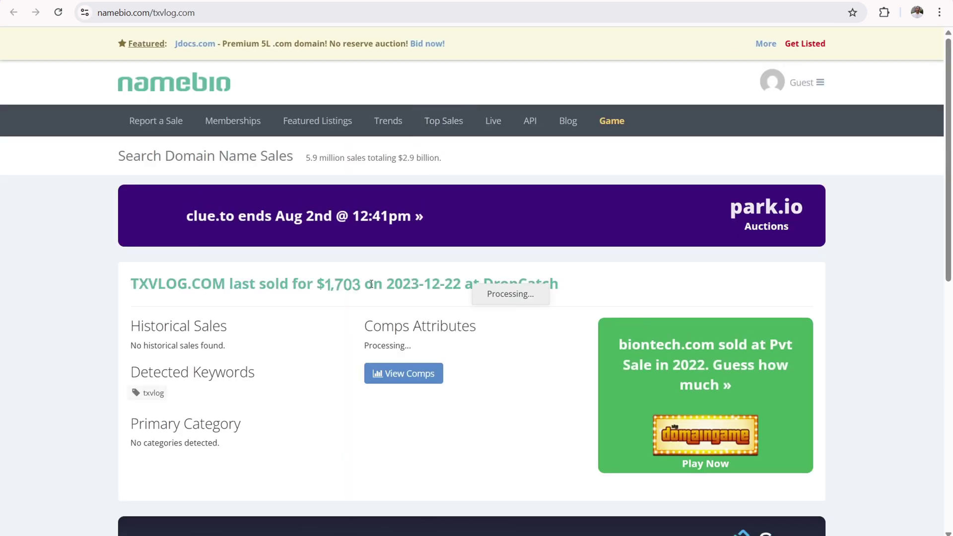
{"action": "left_click_drag", "start_coordinate": [493, 286], "coordinate": [558, 285]}
{"action": "key", "text": "ctrl+shift+Tab"}
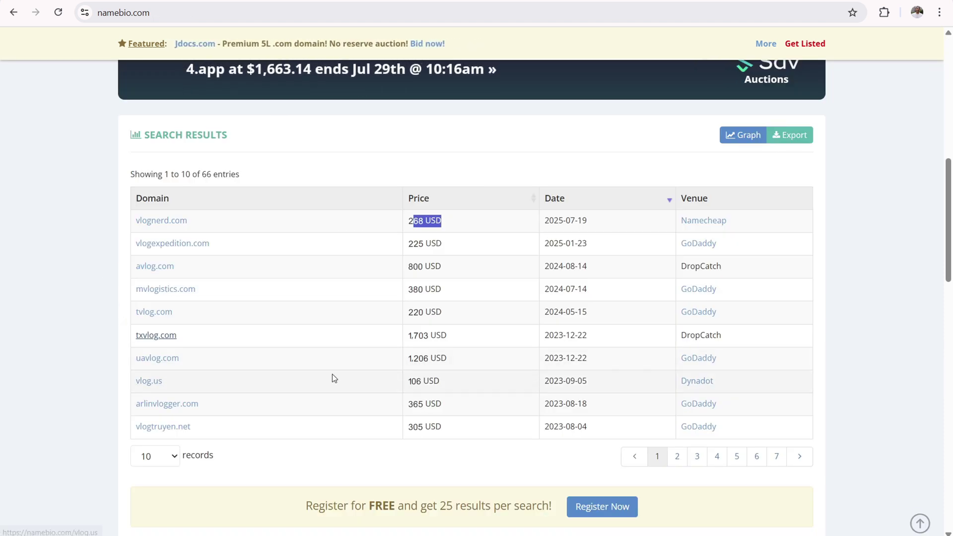
{"action": "left_click_drag", "start_coordinate": [408, 382], "coordinate": [440, 380]}
{"action": "left_click", "coordinate": [75, 166]}
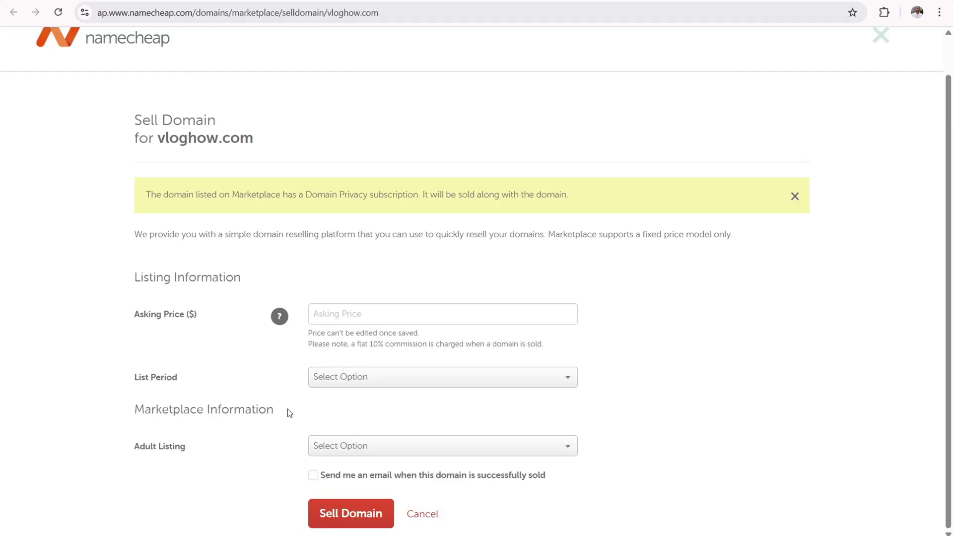
- List vloghow.com on Namecheap's Marketplace for $897 over 90 days, with Adult Listing set to No and an email notification on sale
{"action": "left_click", "coordinate": [347, 378]}
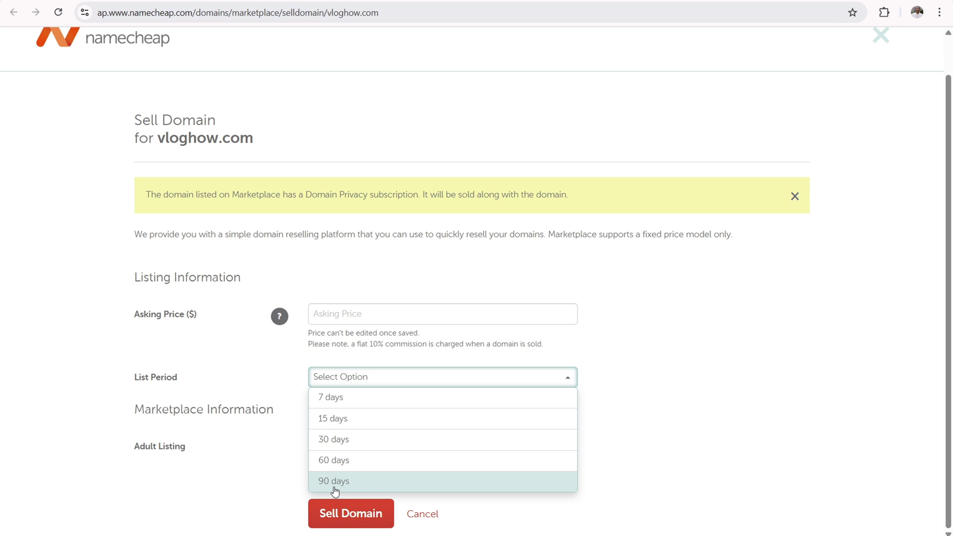
{"action": "left_click", "coordinate": [124, 376]}
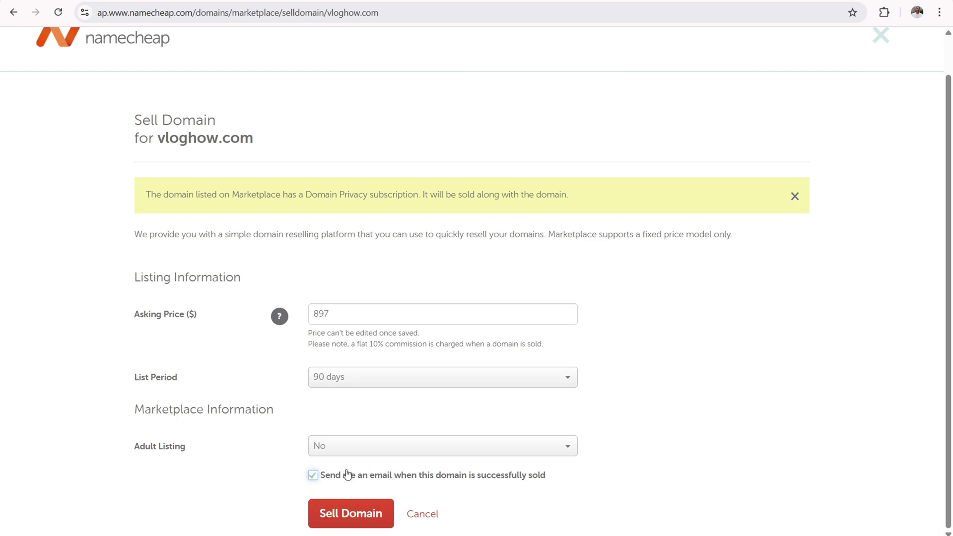
{"action": "left_click", "coordinate": [360, 513]}
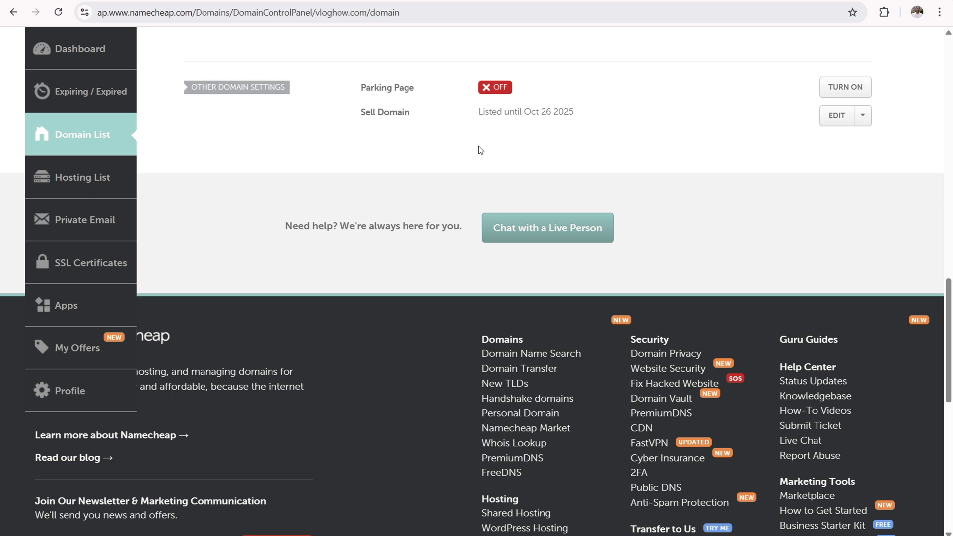
- Open the Sell Domain form of the listed vloghow.com for editing, review its listing and marketplace information, and return to the domain settings
{"action": "left_click_drag", "start_coordinate": [186, 86], "coordinate": [276, 87]}
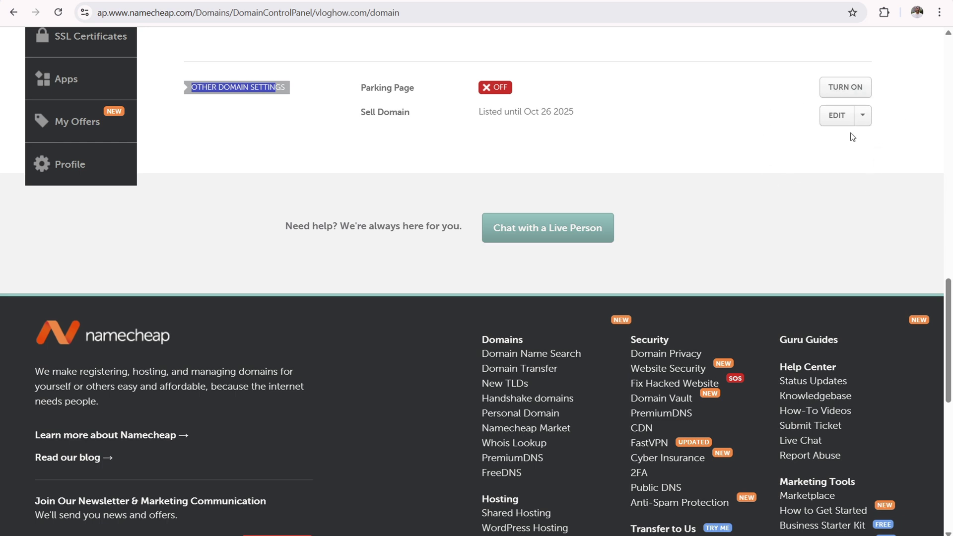
{"action": "right_click", "coordinate": [830, 118]}
{"action": "key", "text": "Escape"}
{"action": "left_click", "coordinate": [348, 6]}
{"action": "type", "text": "https://ap.www.namecheap.com/domains/details/selldomain/vloghow.com"}
{"action": "key", "text": "Return"}
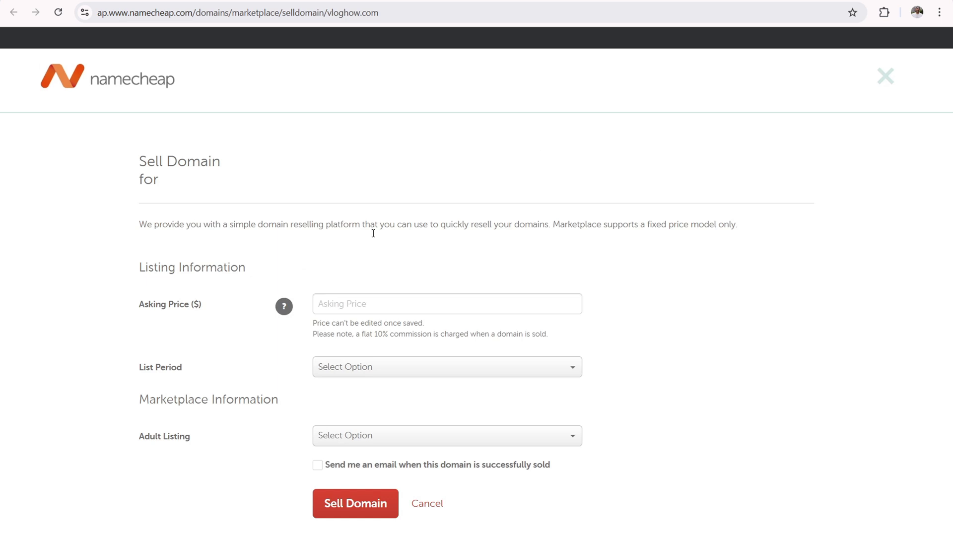
{"action": "scroll", "coordinate": [262, 221], "scroll_direction": "down", "scroll_amount": 1}
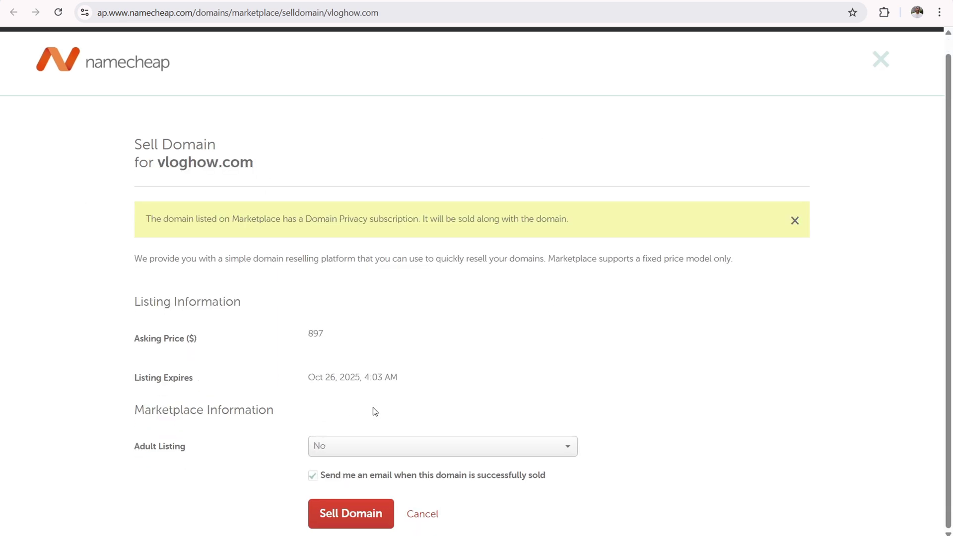
{"action": "key", "text": "alt+Left"}
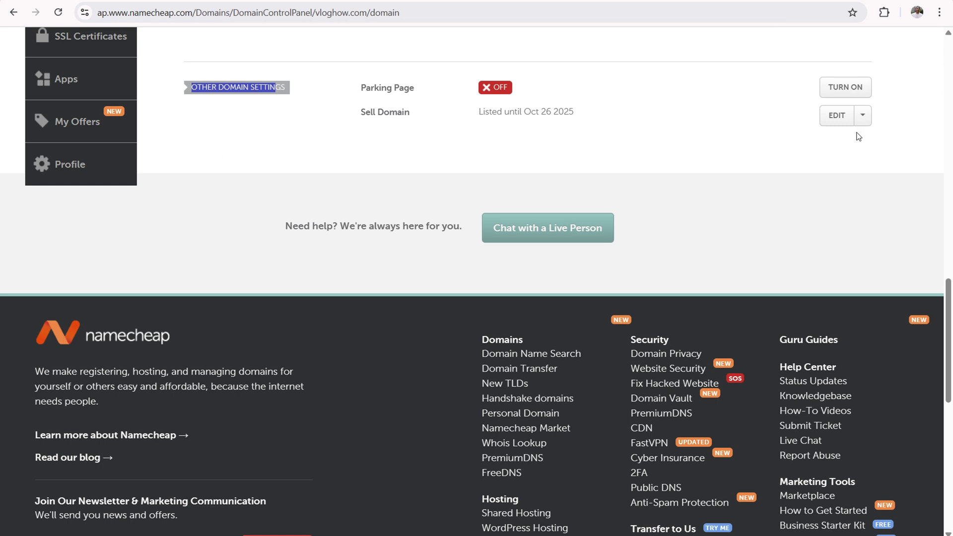
- Check the edit options of the vloghow.com listing and leave its Sell Domain form by cancelling
{"action": "left_click", "coordinate": [863, 122]}
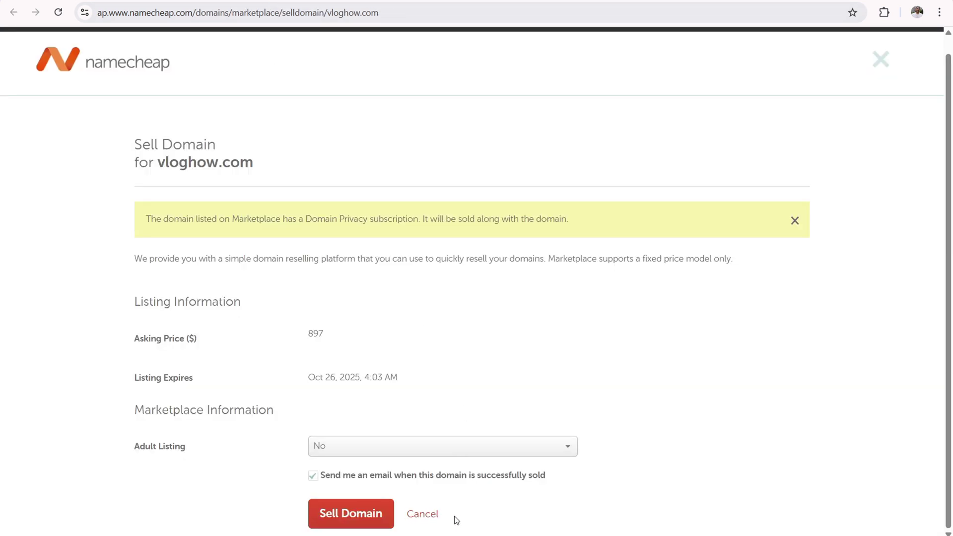
{"action": "left_click", "coordinate": [422, 515]}
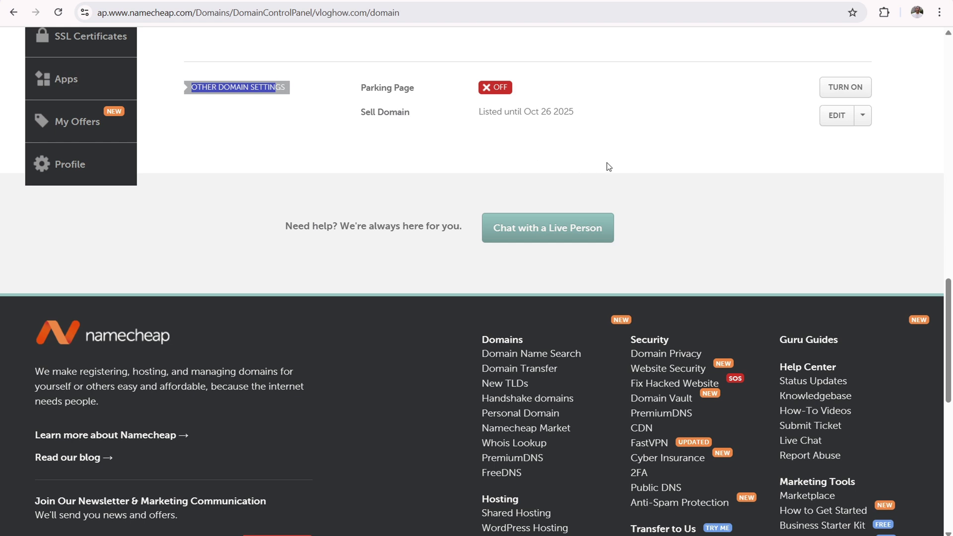
{"action": "left_click", "coordinate": [863, 119]}
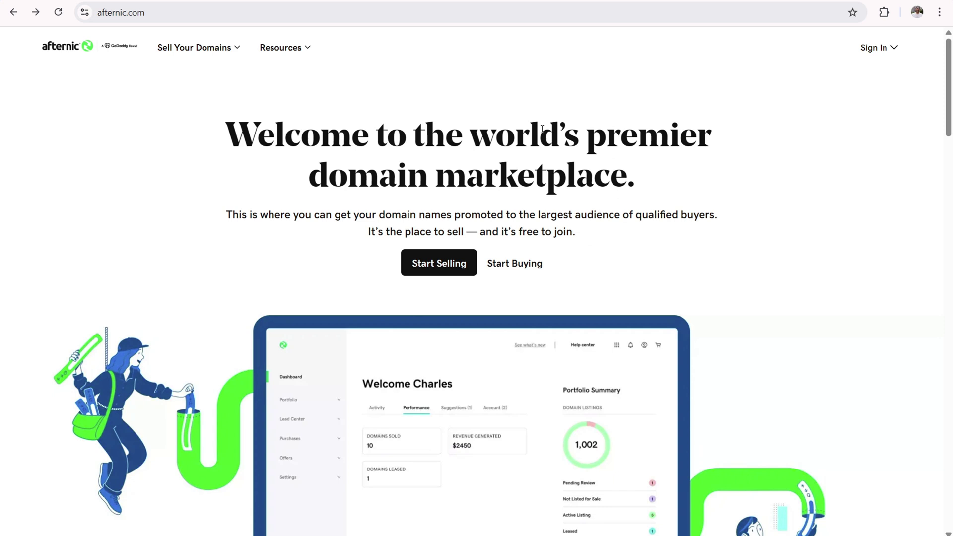
- Switch to the Afternic site, look over its marketplace welcome page, and sign in with GoDaddy
{"action": "left_click_drag", "start_coordinate": [511, 129], "coordinate": [617, 189]}
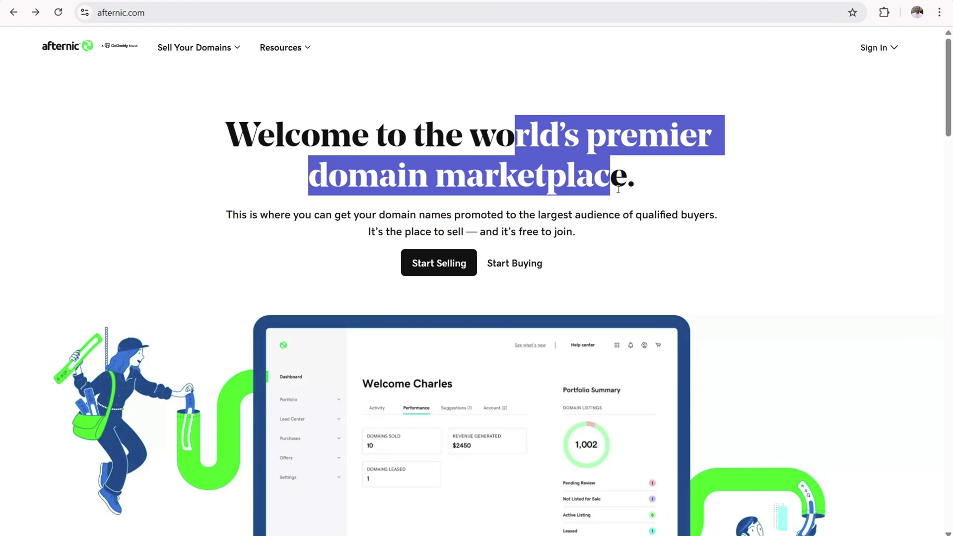
{"action": "left_click_drag", "start_coordinate": [947, 94], "coordinate": [930, 78]}
{"action": "left_click", "coordinate": [873, 52]}
{"action": "left_click", "coordinate": [873, 53]}
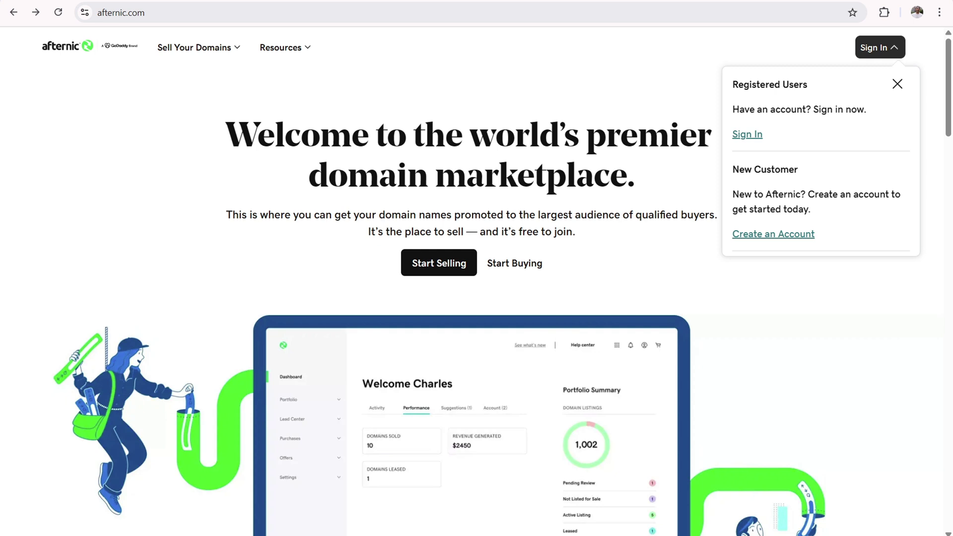
{"action": "left_click", "coordinate": [747, 134]}
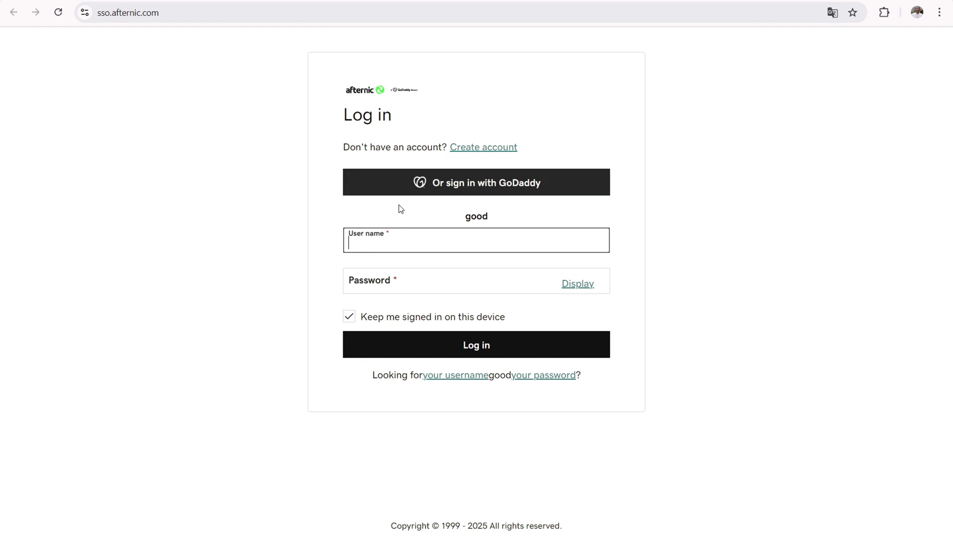
{"action": "left_click", "coordinate": [511, 183]}
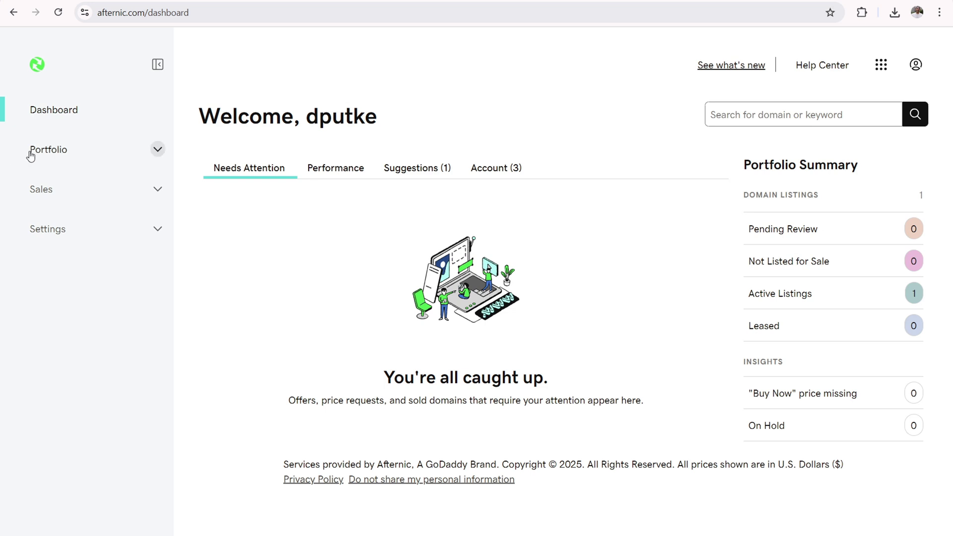
- Add vloghow.com to the Afternic portfolio's new domains and proceed to the pricing step
{"action": "left_click", "coordinate": [76, 152]}
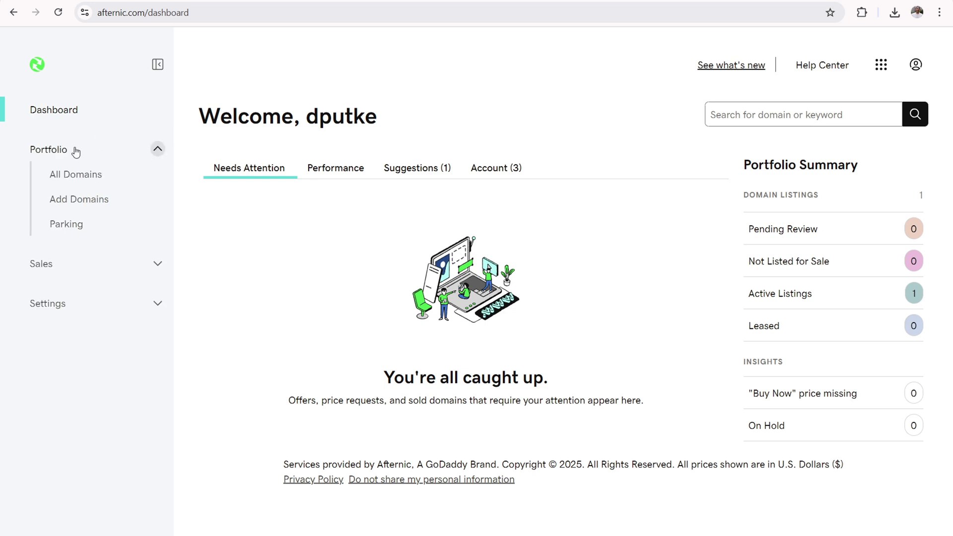
{"action": "left_click", "coordinate": [68, 207]}
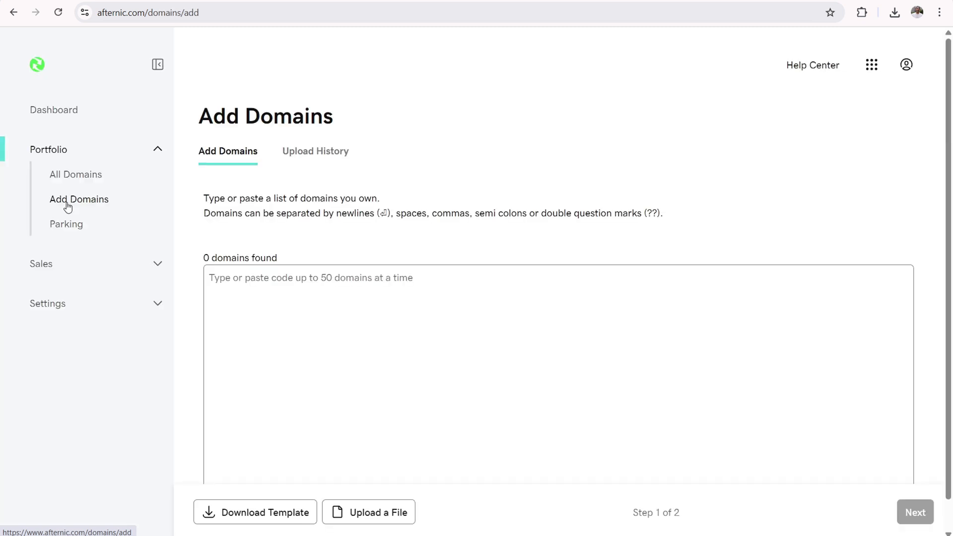
{"action": "left_click", "coordinate": [267, 296]}
{"action": "type", "text": "vloghow.com"}
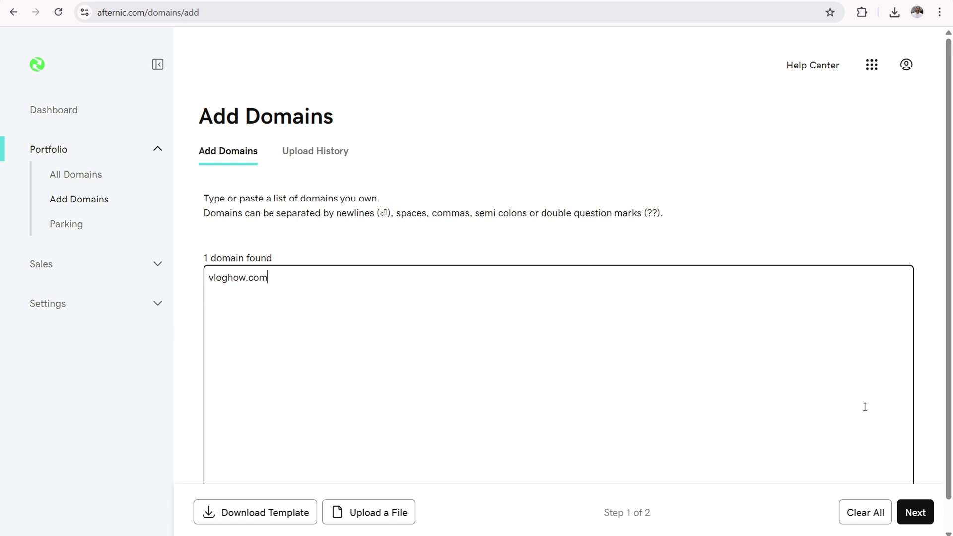
{"action": "left_click", "coordinate": [918, 518]}
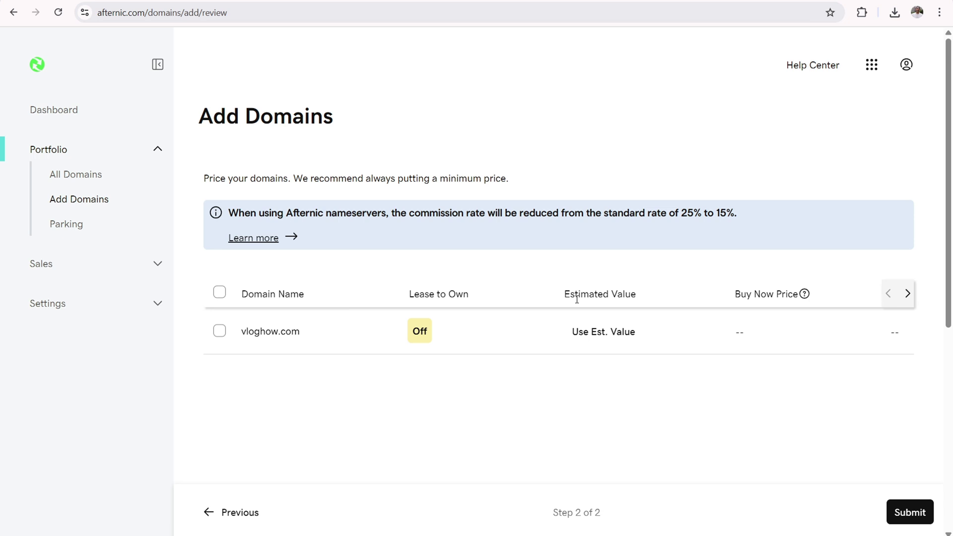
- Get the estimated value of vloghow.com, set its Buy Now Price to $897, and bring up the remaining pricing columns
{"action": "left_click", "coordinate": [604, 330]}
{"action": "left_click", "coordinate": [755, 340]}
{"action": "type", "text": "897"}
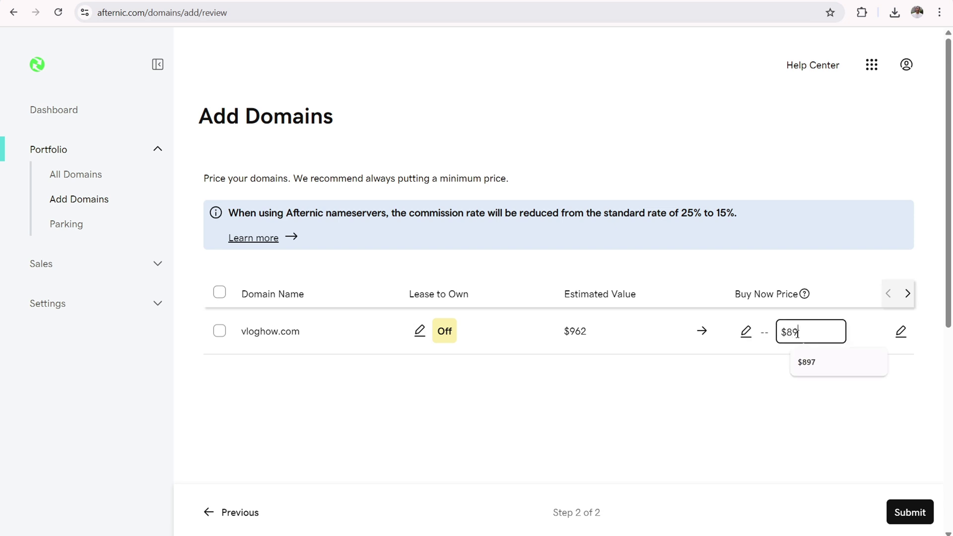
{"action": "left_click", "coordinate": [793, 402]}
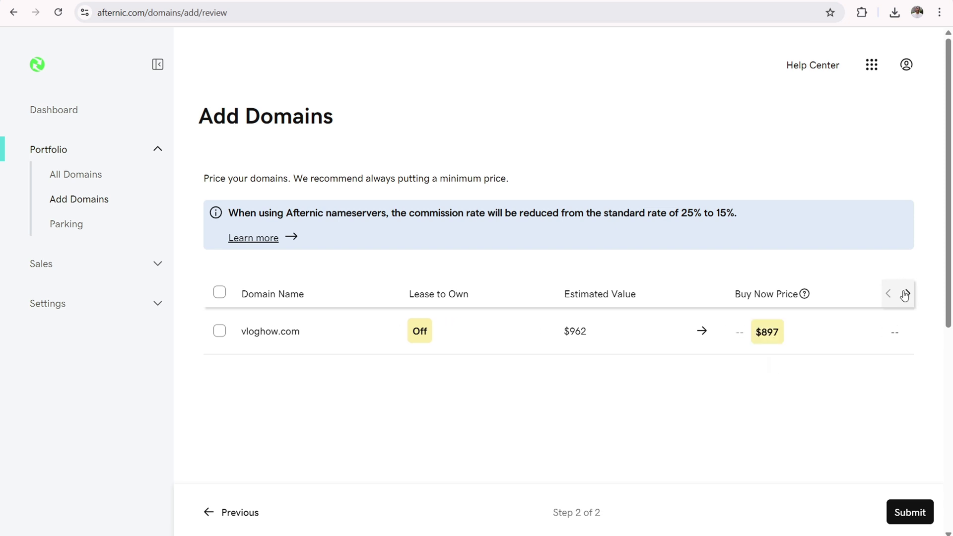
{"action": "left_click", "coordinate": [908, 294]}
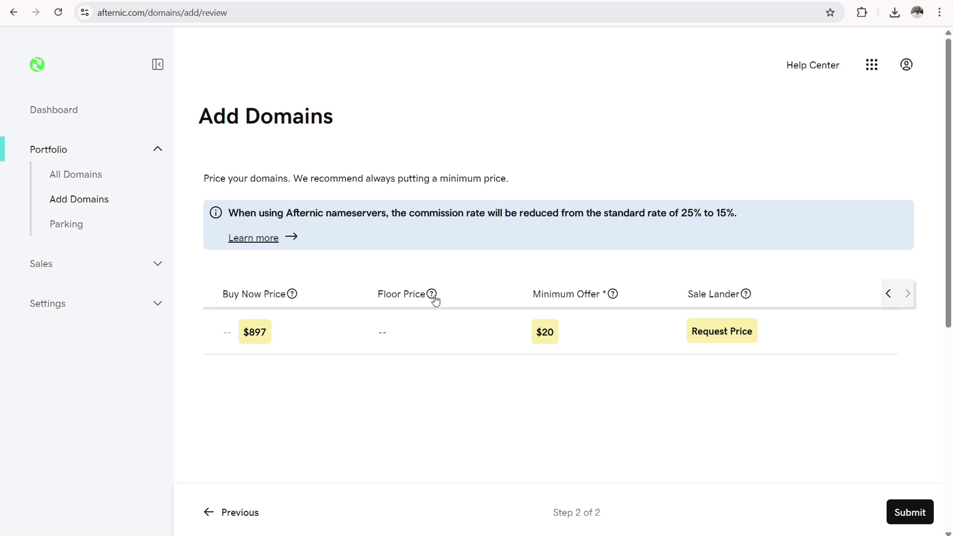
- Set the Floor Price of vloghow.com to $597
{"action": "mouse_move", "coordinate": [432, 297]}
{"action": "left_click", "coordinate": [389, 332]}
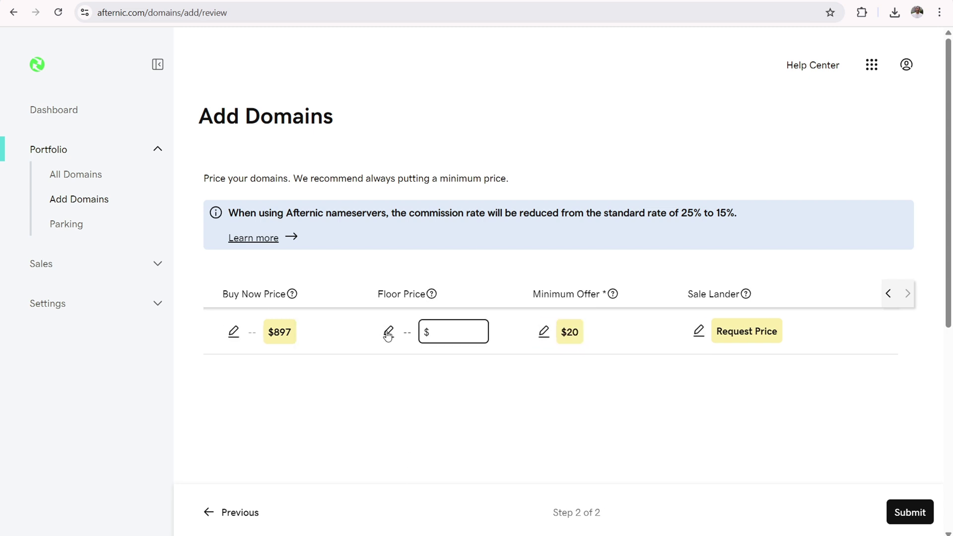
{"action": "type", "text": "597"}
{"action": "left_click", "coordinate": [395, 362]}
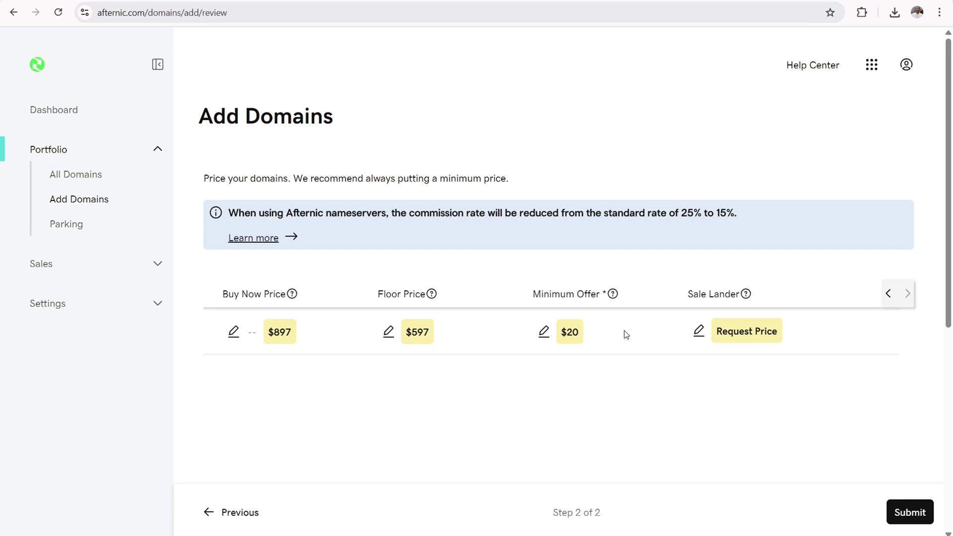
- Set the Minimum Offer for vloghow.com to $97
{"action": "left_click", "coordinate": [570, 329]}
{"action": "key", "text": "BackSpace"}
{"action": "key", "text": "BackSpace"}
{"action": "type", "text": "97"}
{"action": "left_click", "coordinate": [561, 400]}
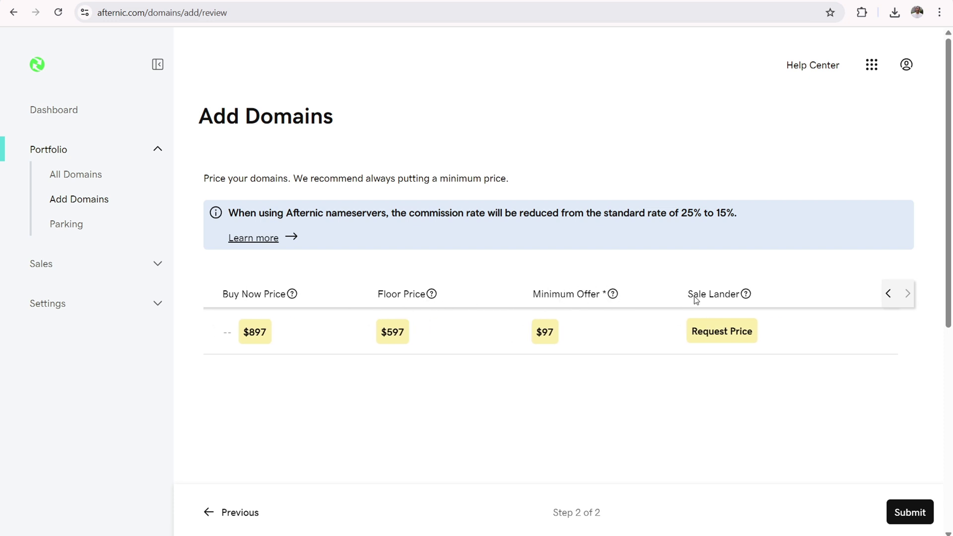
- Update the Sale Lander of vloghow.com to Buy It Now (BIN)
{"action": "left_click_drag", "start_coordinate": [689, 293], "coordinate": [743, 302]}
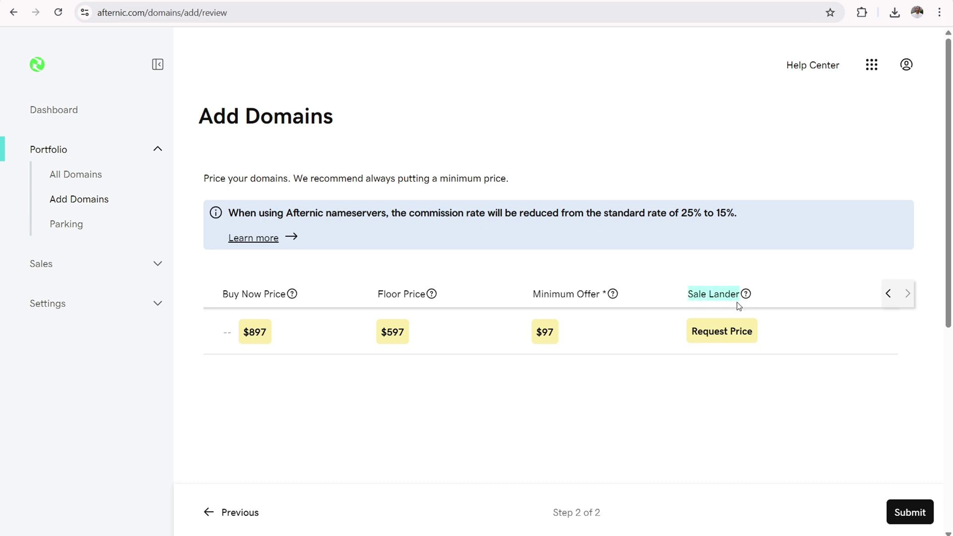
{"action": "left_click", "coordinate": [742, 335]}
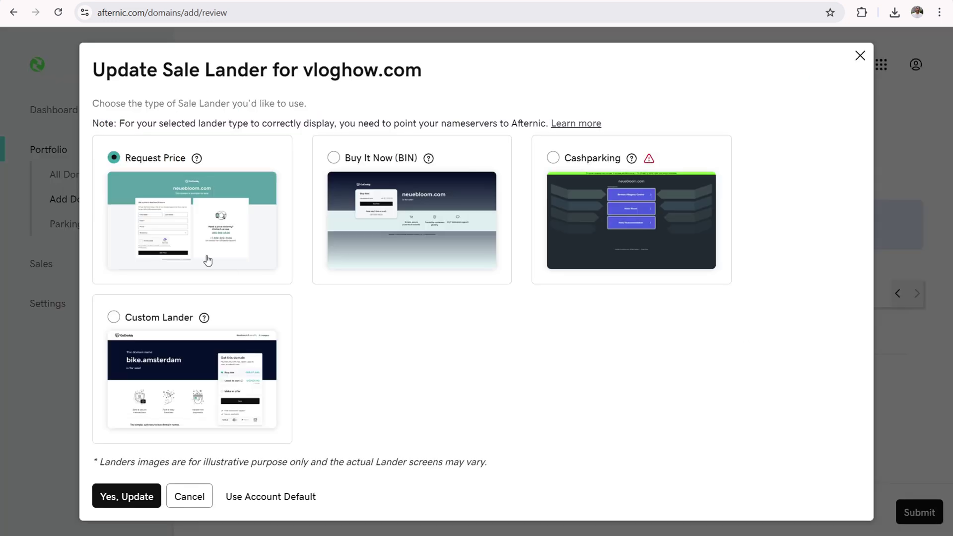
{"action": "left_click", "coordinate": [333, 158]}
{"action": "left_click", "coordinate": [115, 498]}
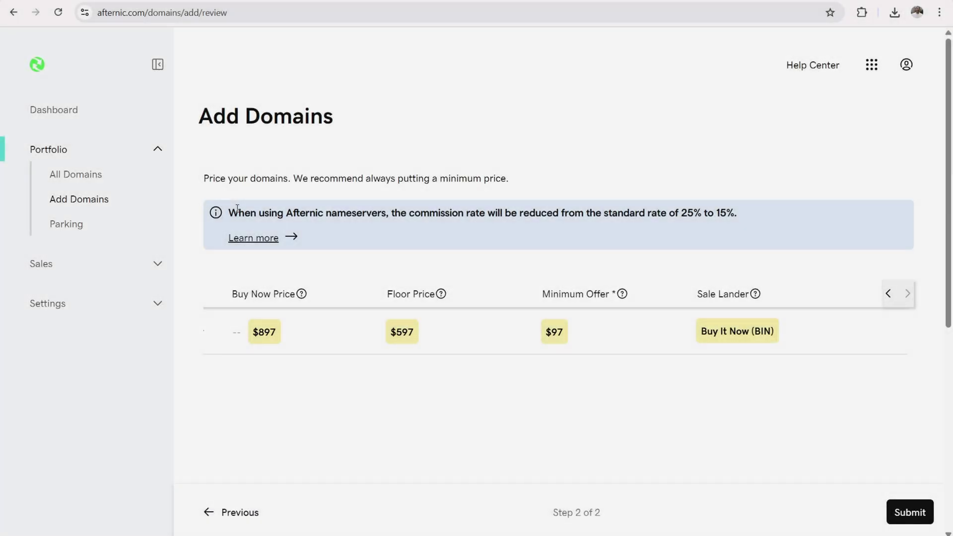
- Read the nameserver commission note, and the Fast Transfer and Sales Landers sections of Afternic's Sell Your Domains page
{"action": "left_click_drag", "start_coordinate": [237, 209], "coordinate": [373, 208]}
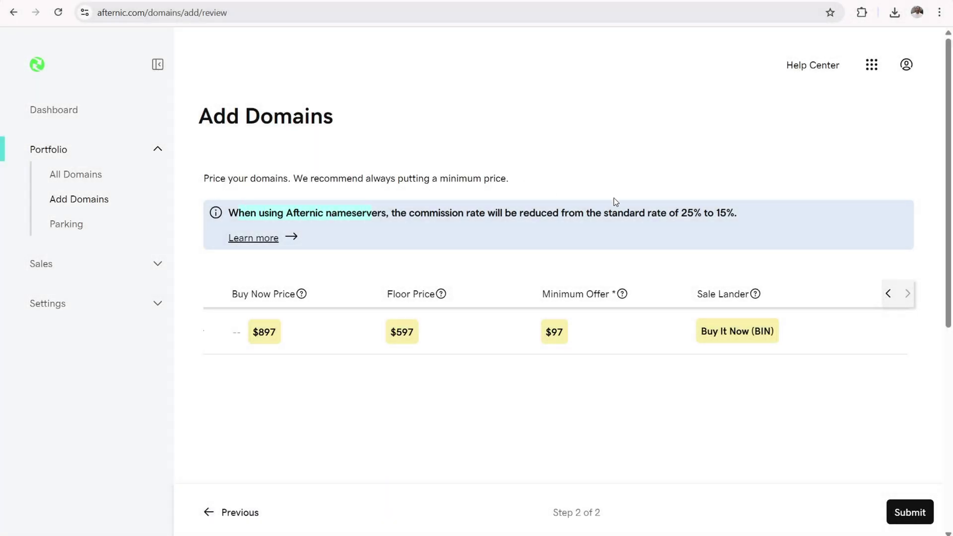
{"action": "left_click_drag", "start_coordinate": [681, 212], "coordinate": [735, 211]}
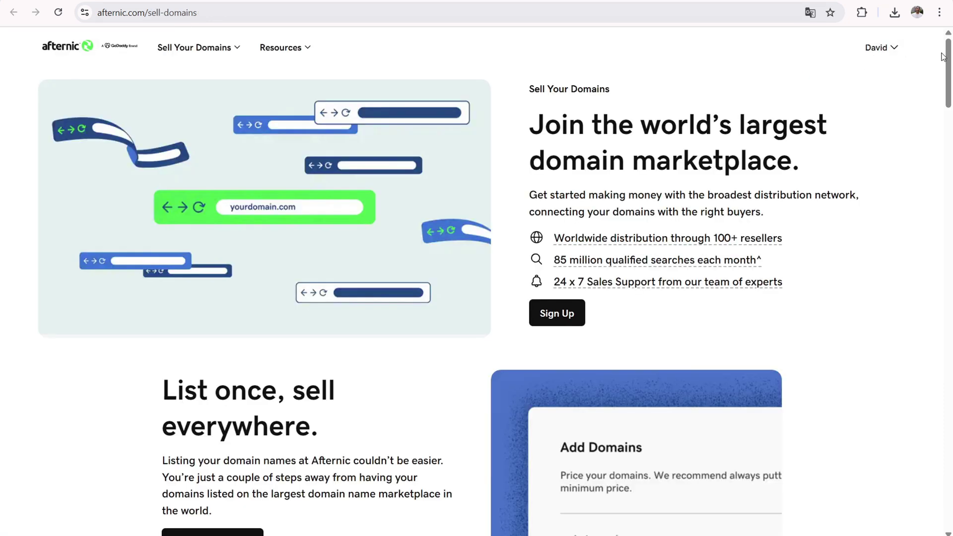
{"action": "left_click_drag", "start_coordinate": [951, 58], "coordinate": [949, 167]}
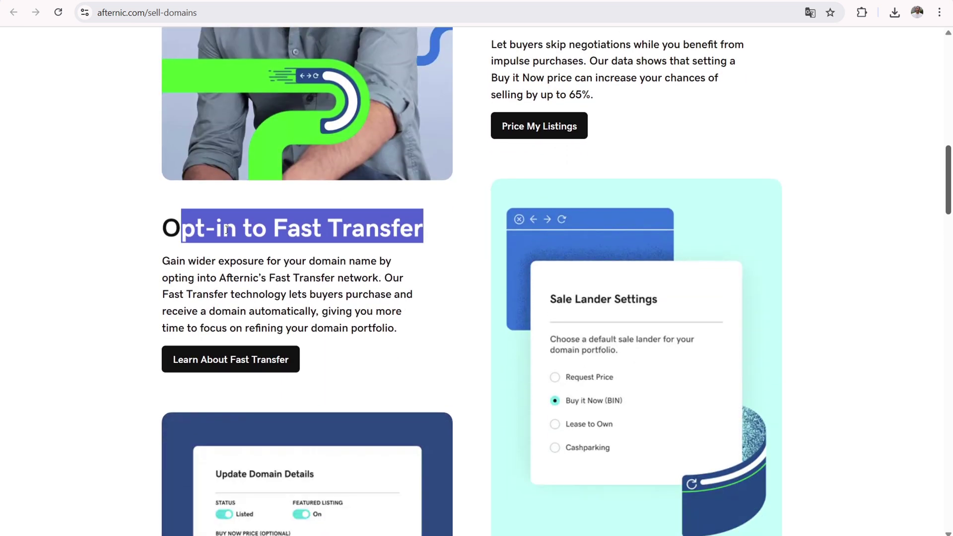
{"action": "left_click", "coordinate": [185, 220]}
{"action": "left_click_drag", "start_coordinate": [163, 227], "coordinate": [183, 229]}
{"action": "left_click", "coordinate": [392, 228]}
{"action": "left_click_drag", "start_coordinate": [948, 166], "coordinate": [950, 218]}
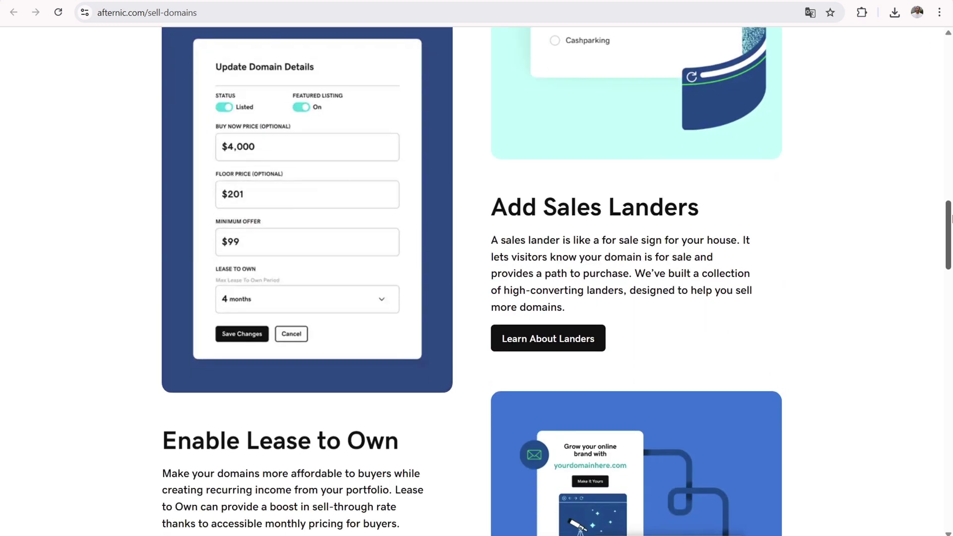
{"action": "left_click_drag", "start_coordinate": [490, 206], "coordinate": [676, 203]}
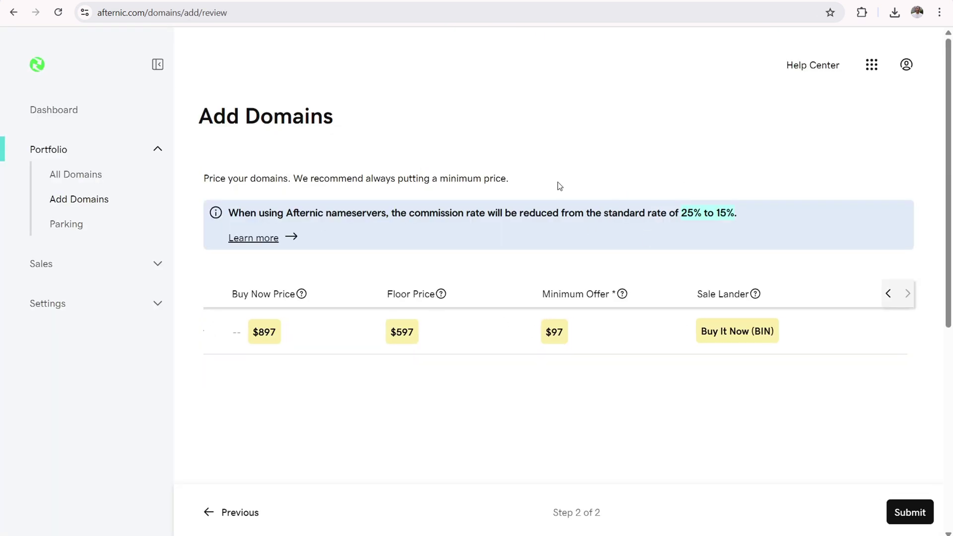
- Submit the vloghow.com listing and read the lander commission offer with its primary and secondary nameserver addresses
{"action": "left_click", "coordinate": [680, 214]}
{"action": "left_click", "coordinate": [915, 513]}
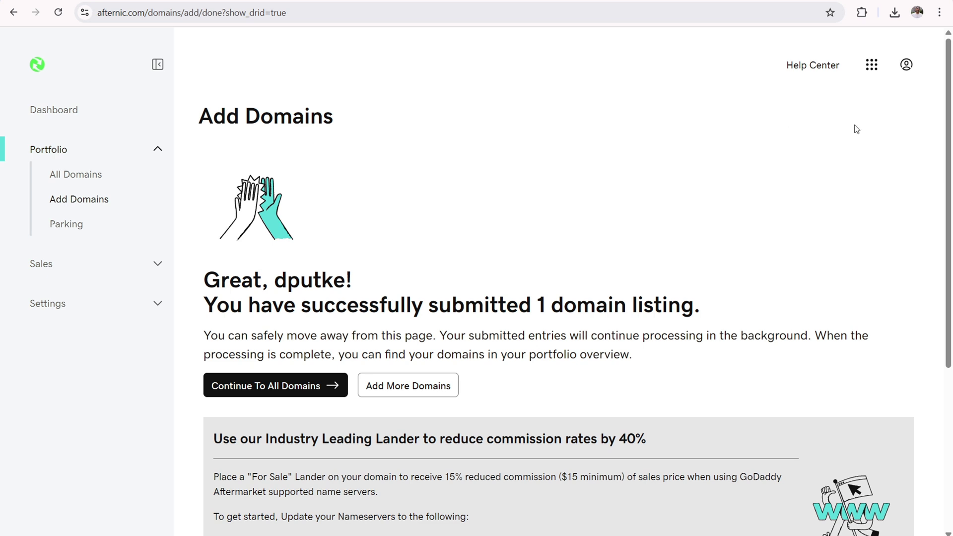
{"action": "left_click_drag", "start_coordinate": [951, 119], "coordinate": [950, 237]}
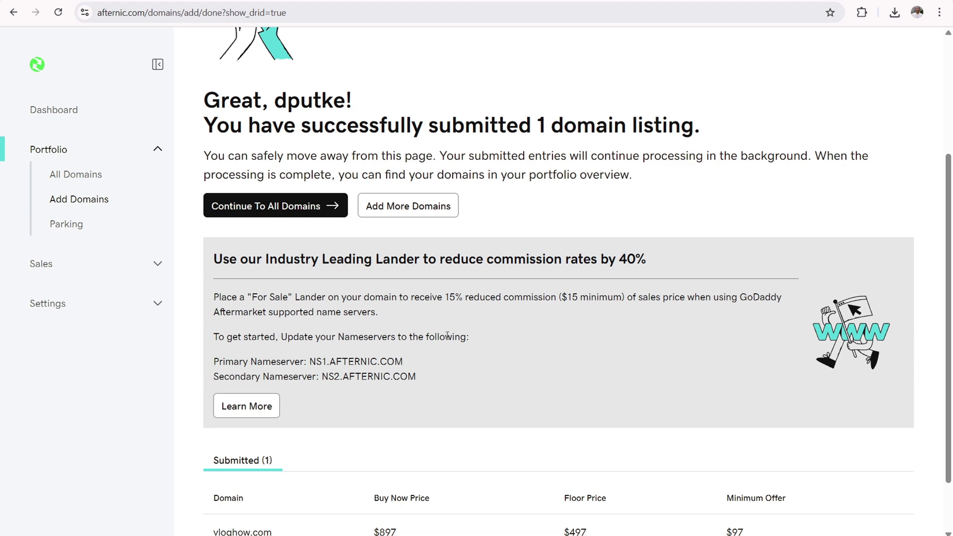
{"action": "left_click_drag", "start_coordinate": [316, 361], "coordinate": [396, 363]}
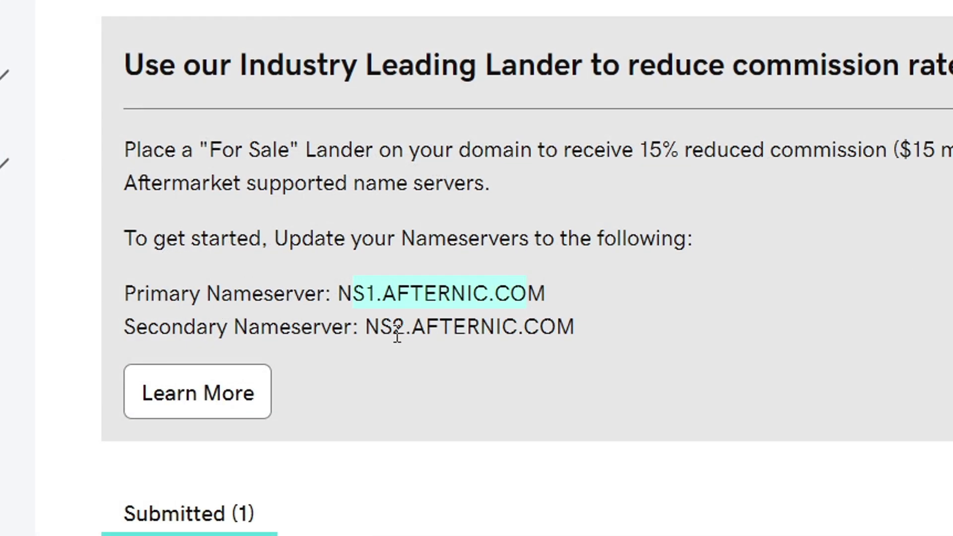
{"action": "left_click_drag", "start_coordinate": [368, 327], "coordinate": [551, 319]}
{"action": "left_click_drag", "start_coordinate": [187, 146], "coordinate": [447, 151]}
{"action": "left_click_drag", "start_coordinate": [847, 63], "coordinate": [952, 65]}
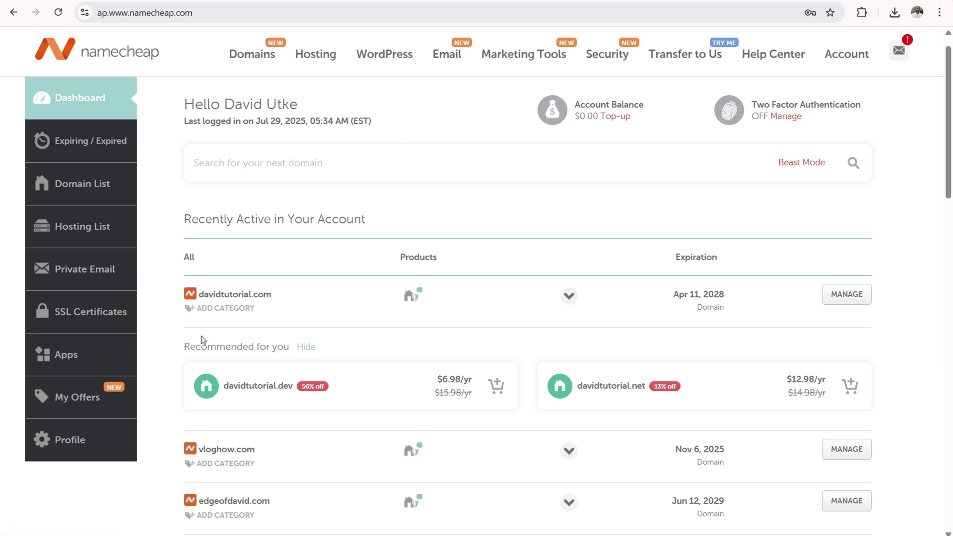
- Switch to the Namecheap dashboard, open the management page of vloghow.com, and find its nameserver settings
{"action": "left_click", "coordinate": [863, 457]}
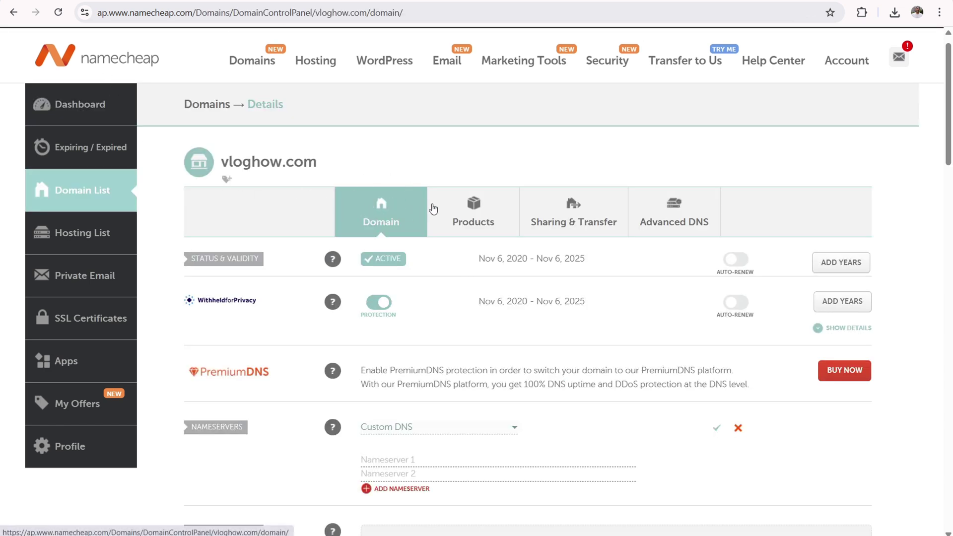
{"action": "scroll", "coordinate": [196, 280], "scroll_direction": "down", "scroll_amount": 3}
{"action": "left_click_drag", "start_coordinate": [196, 280], "coordinate": [237, 286]}
- Change the nameserver type of vloghow.com to Namecheap BasicDNS, and set it back to Custom DNS
{"action": "left_click", "coordinate": [519, 276]}
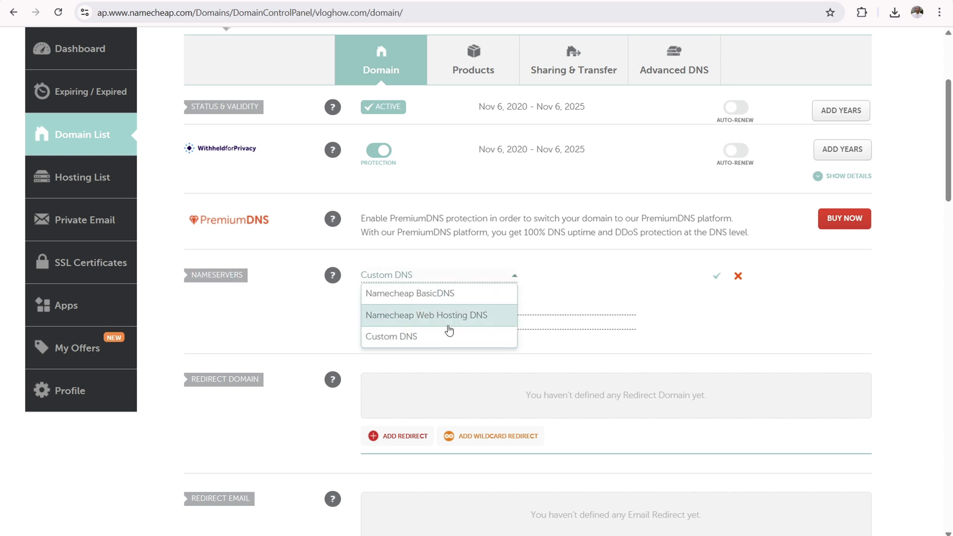
{"action": "left_click", "coordinate": [425, 298]}
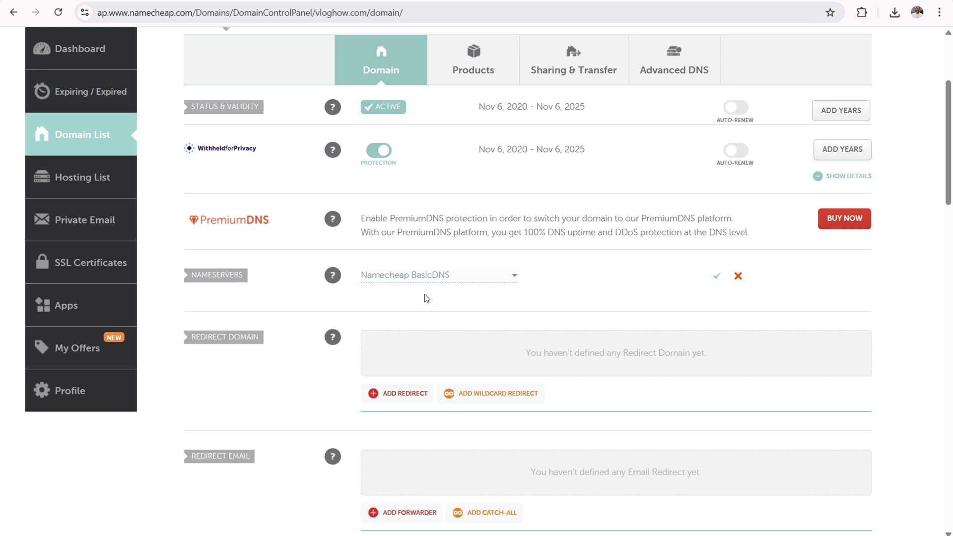
{"action": "left_click", "coordinate": [510, 277]}
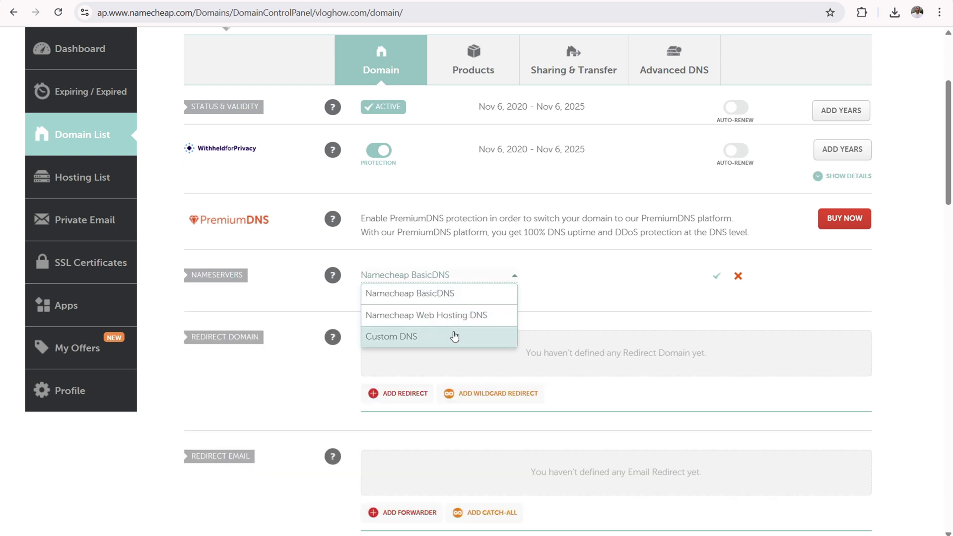
{"action": "left_click", "coordinate": [455, 337]}
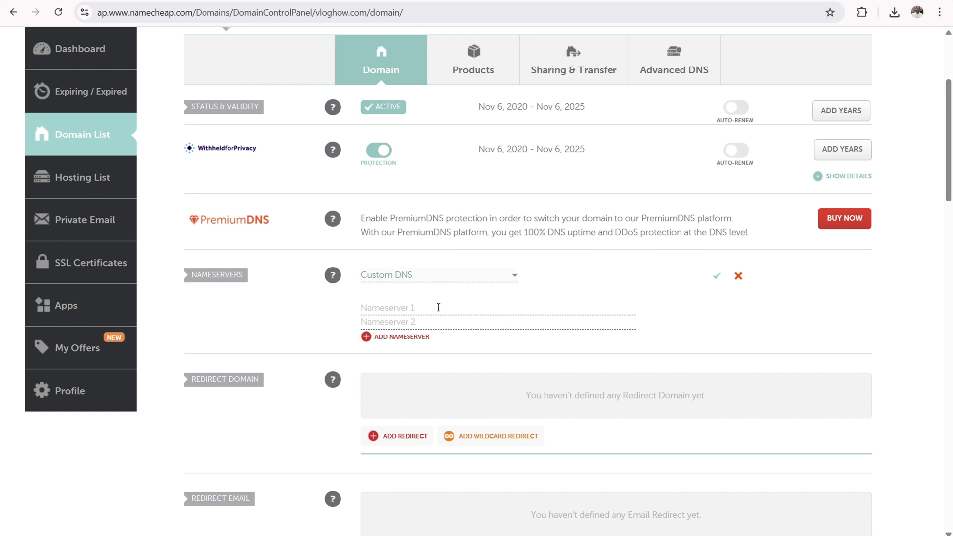